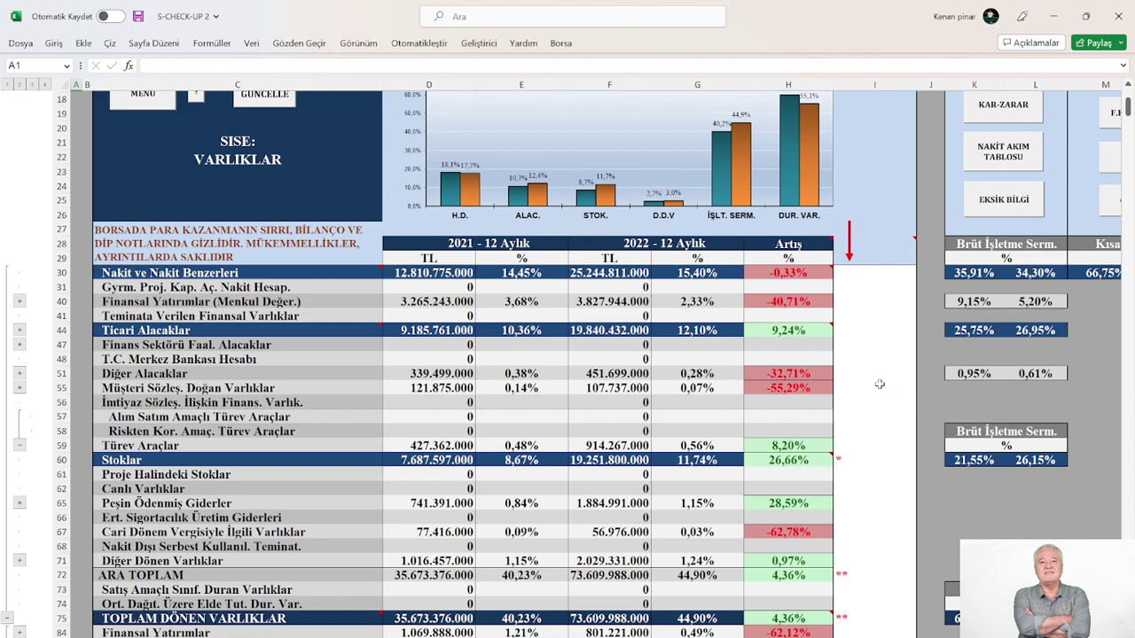
Examine the inflation and exchange rate data and the chart above the SISE assets table
scroll(878, 384, "up", 2)
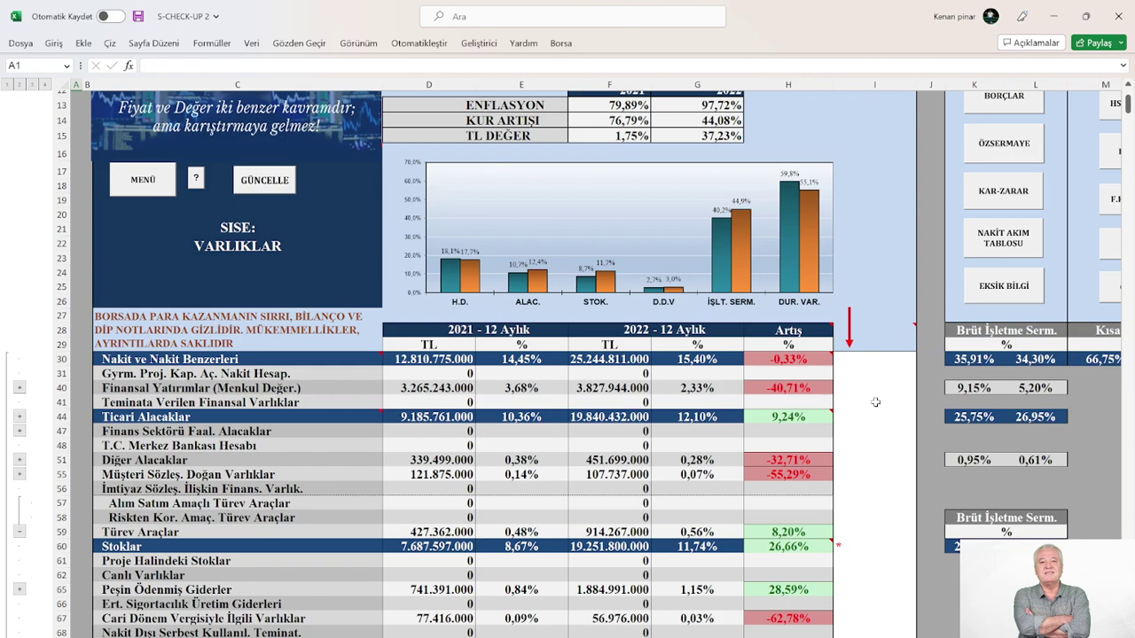
scroll(875, 400, "up", 2)
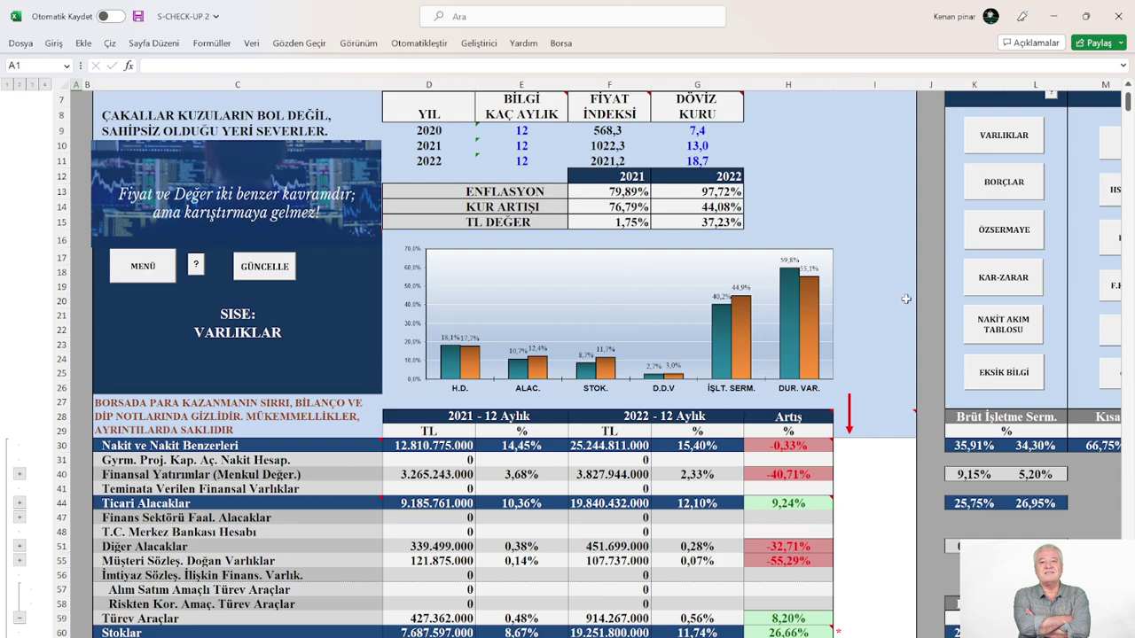
scroll(906, 299, "down", 1)
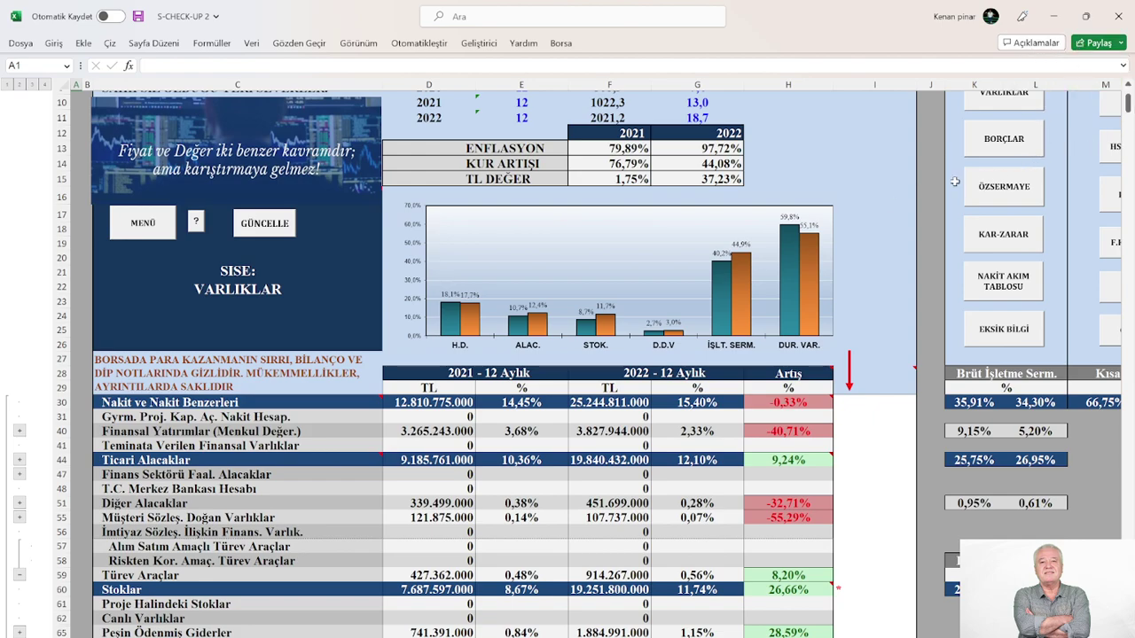
scroll(1106, 100, "up", 2)
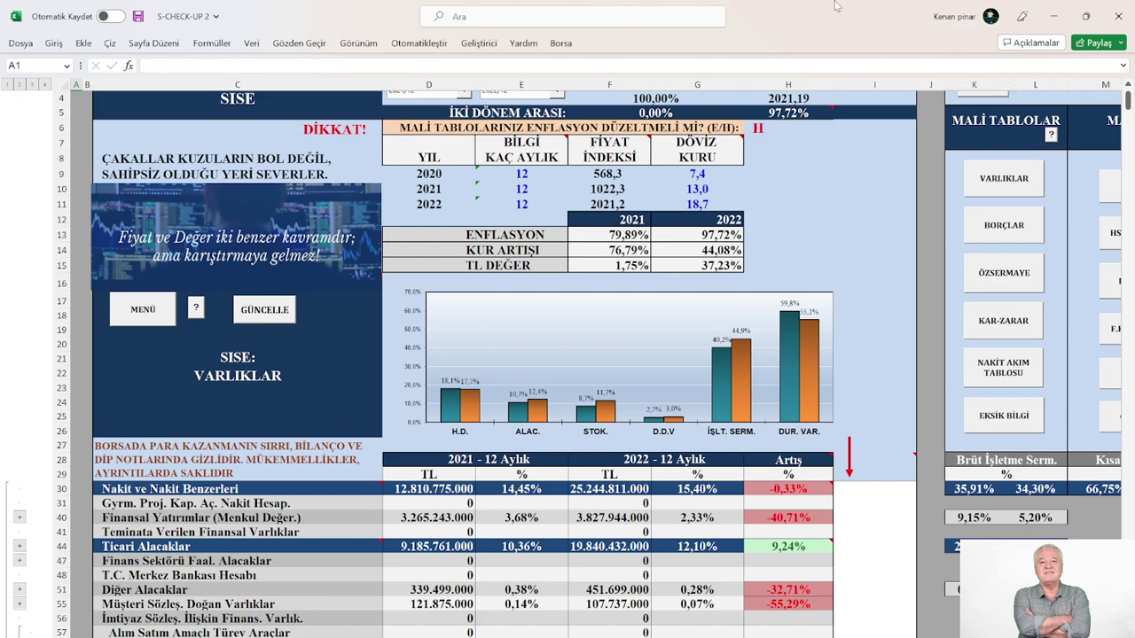
scroll(640, 255, "up", 1)
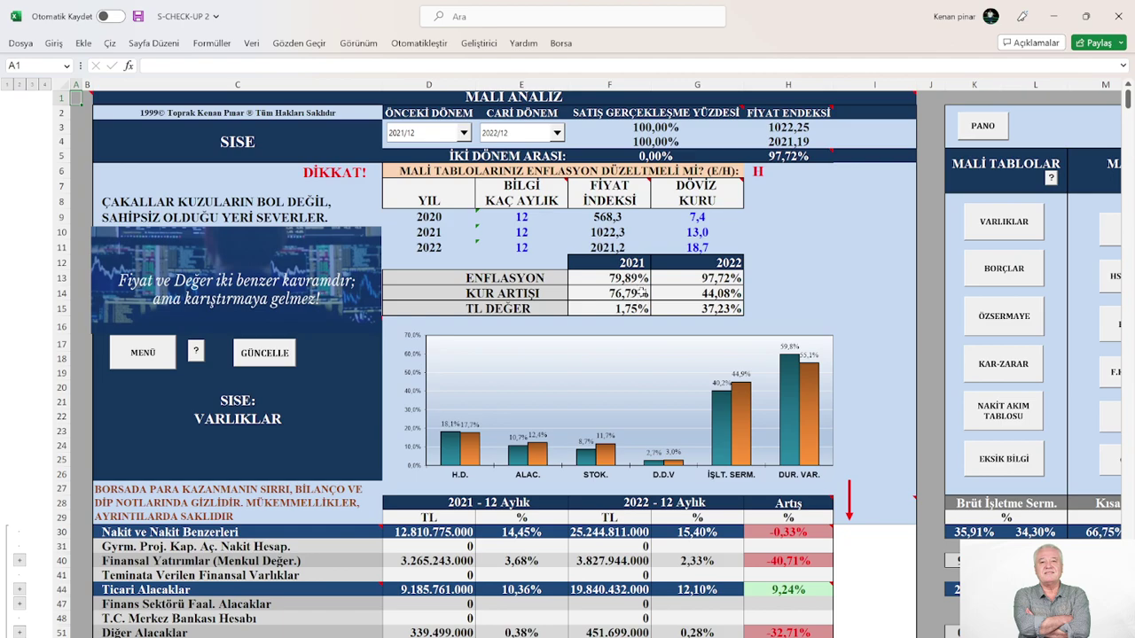
Examine the SISE assets table from Nakit ve Nakit Benzerleri down to the DURAN VARLIK /ÖZKAYNAK row
scroll(640, 295, "down", 4)
scroll(643, 295, "down", 3)
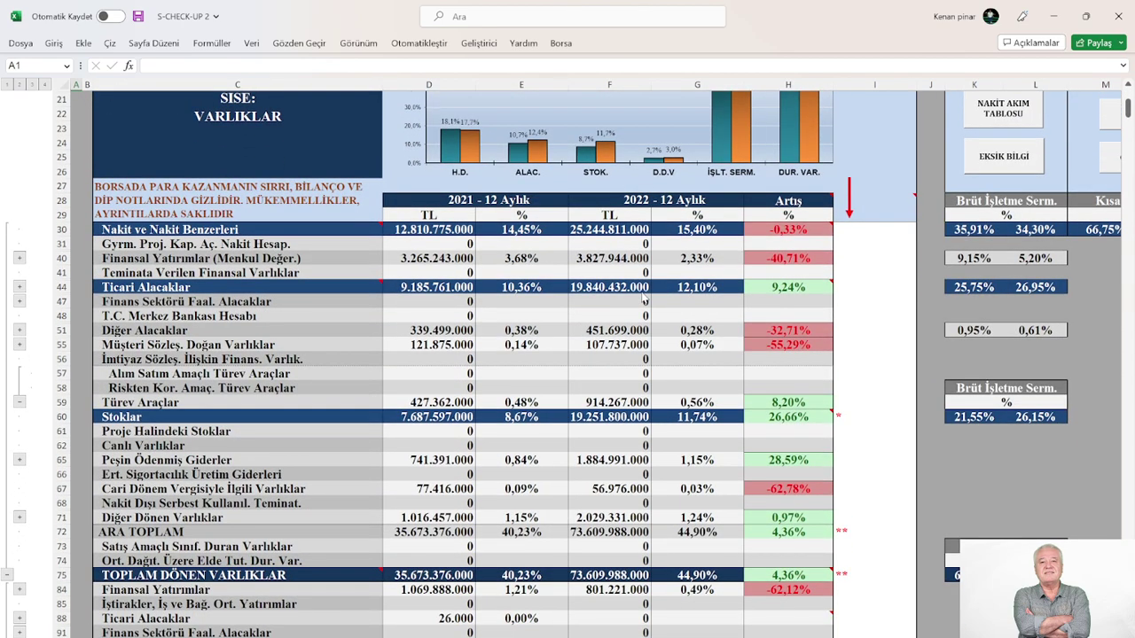
scroll(600, 462, "down", 4)
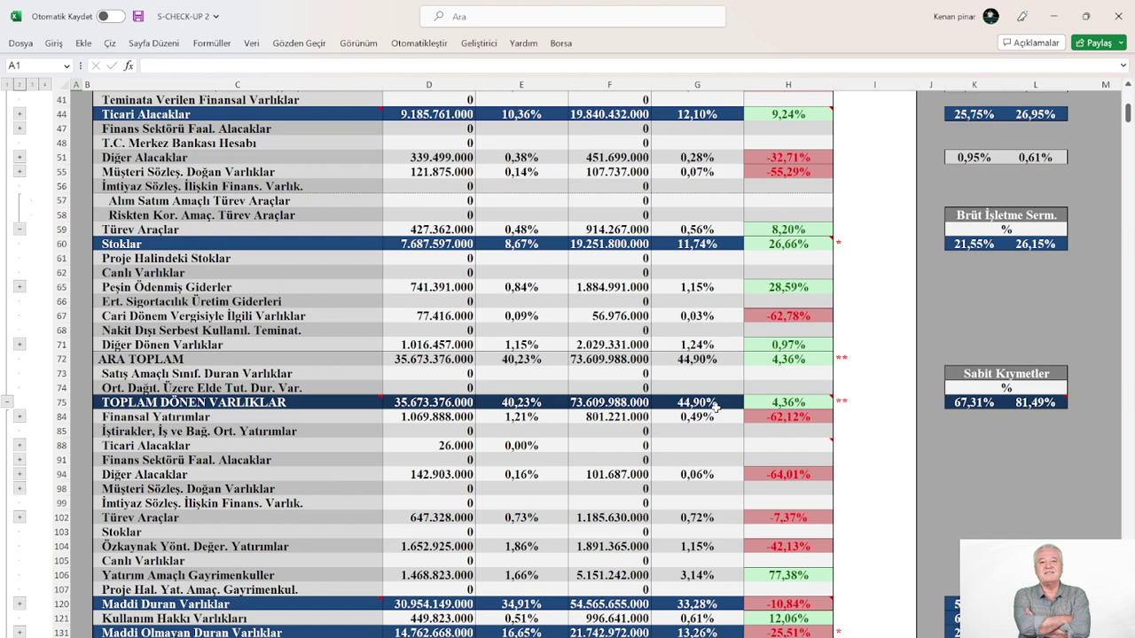
scroll(715, 406, "down", 4)
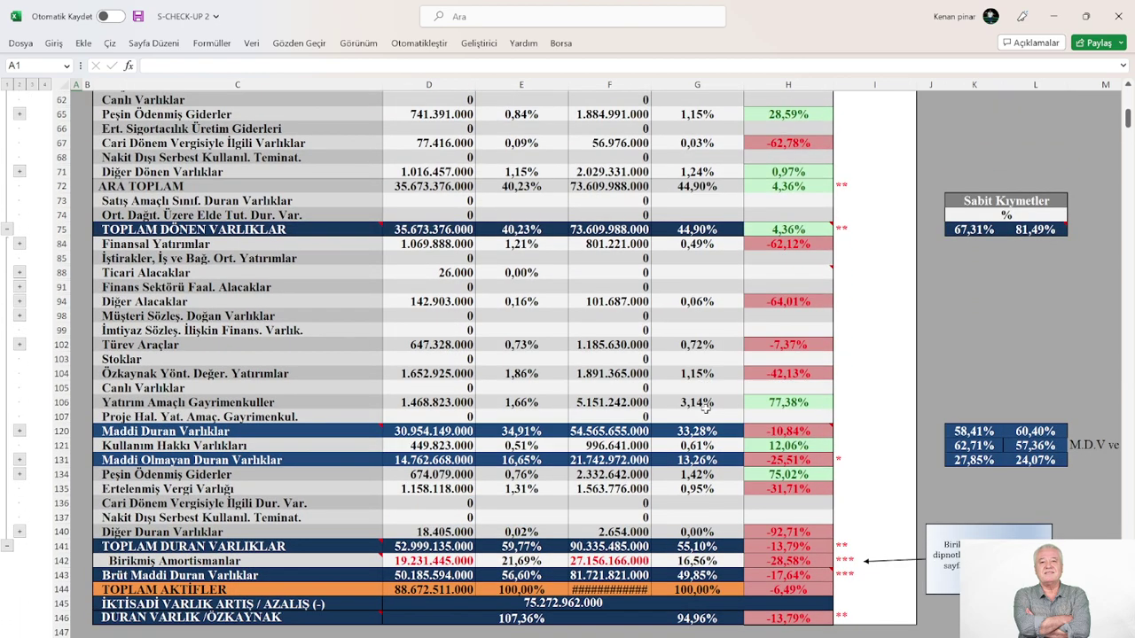
scroll(703, 403, "down", 1)
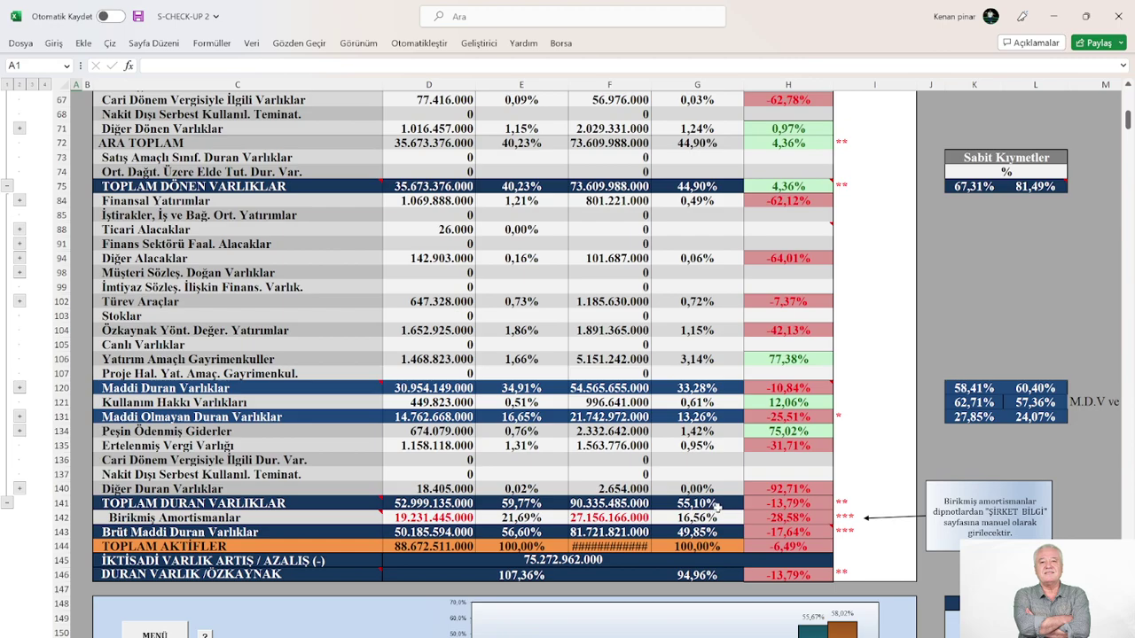
Examine the change in cash and trade receivables alongside their ratios to gross working capital, short-term debt and sales
scroll(716, 506, "up", 12)
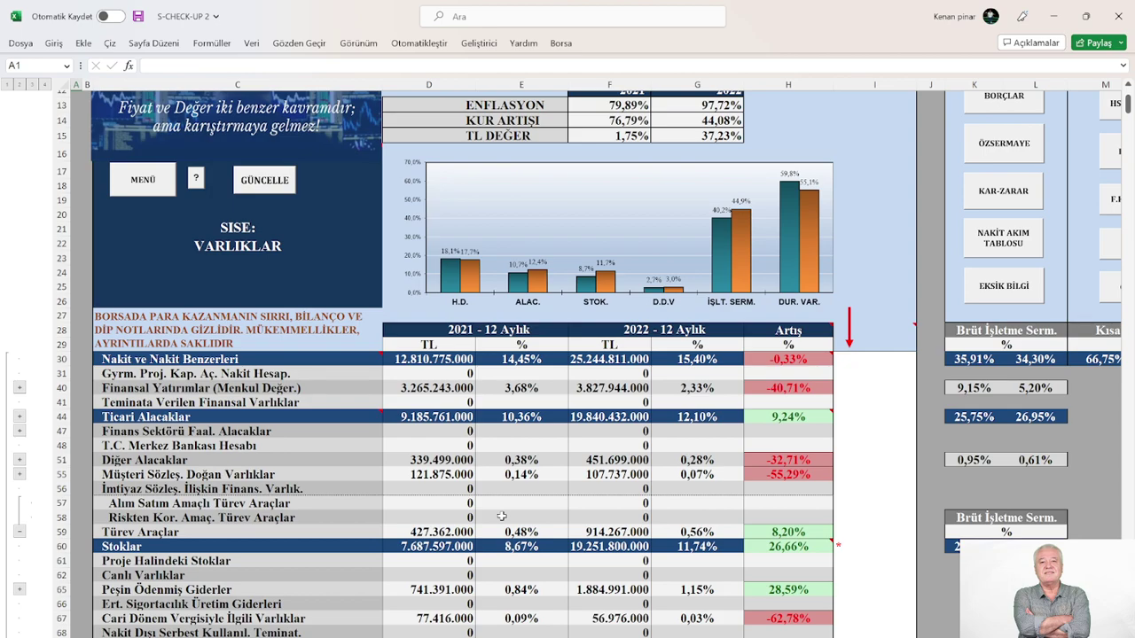
scroll(581, 507, "up", 1)
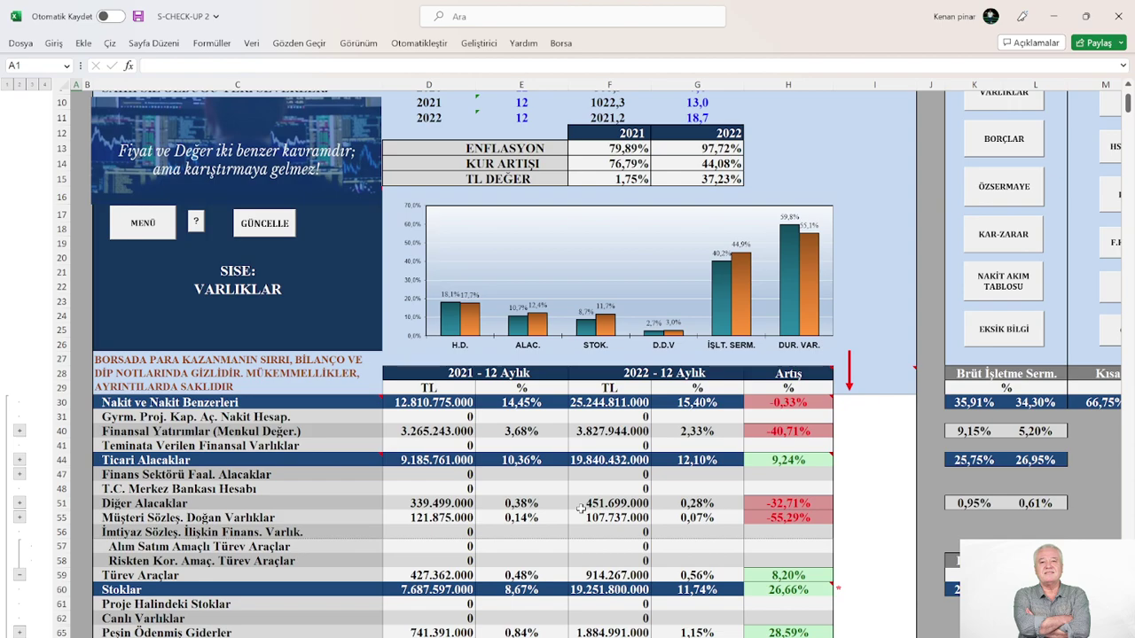
scroll(580, 508, "down", 2)
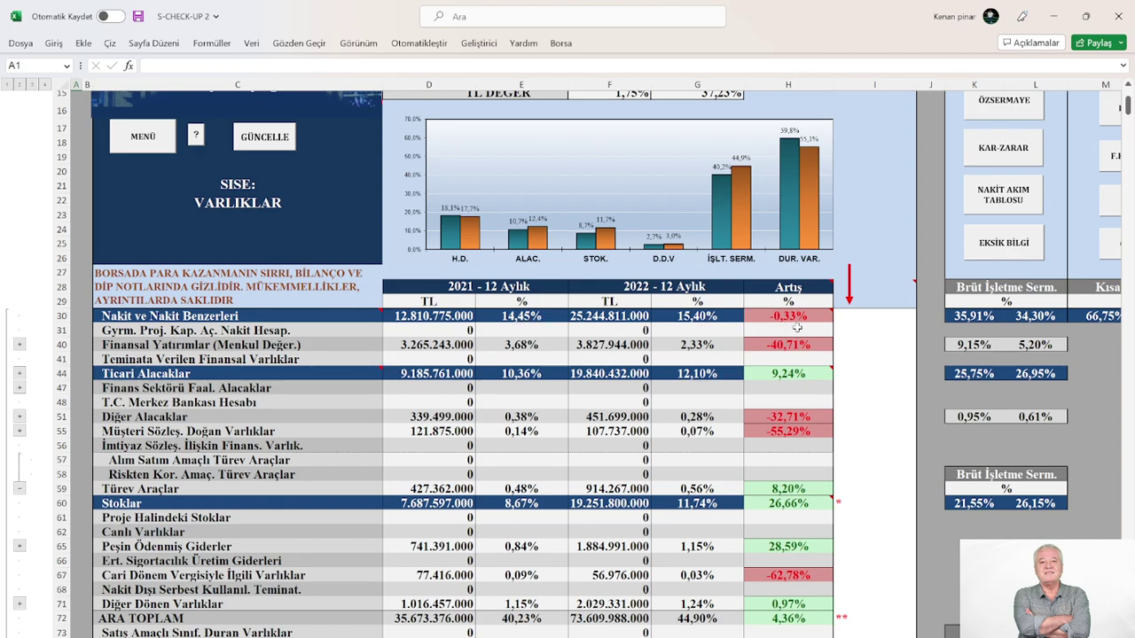
mouse_move(800, 323)
scroll(896, 502, "right", 3)
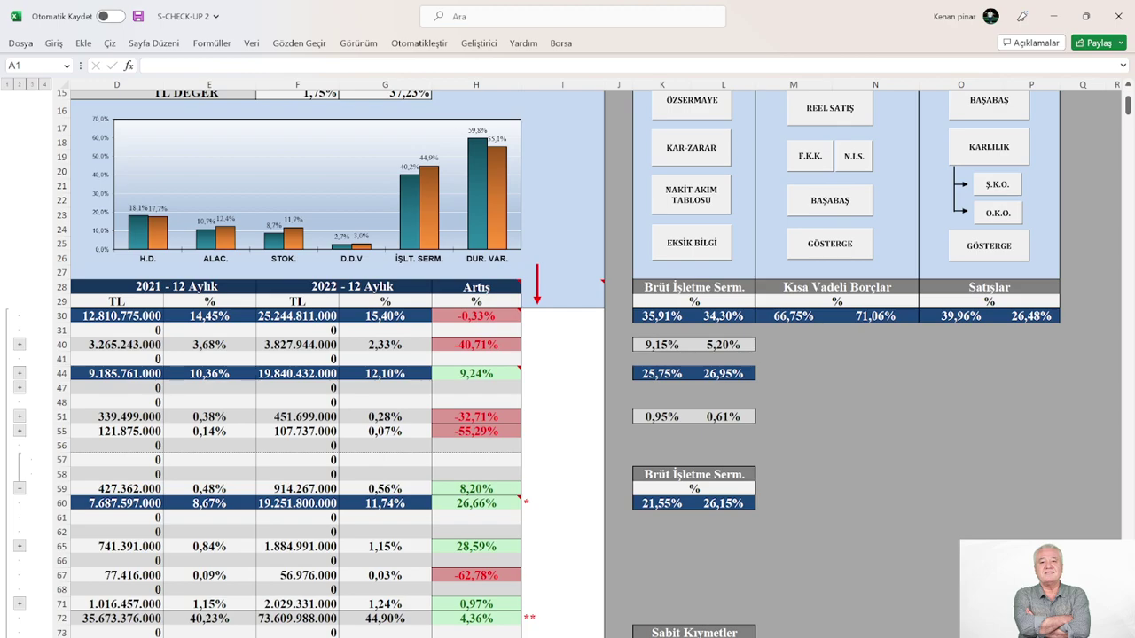
scroll(594, 514, "left", 4)
scroll(594, 514, "down", 1)
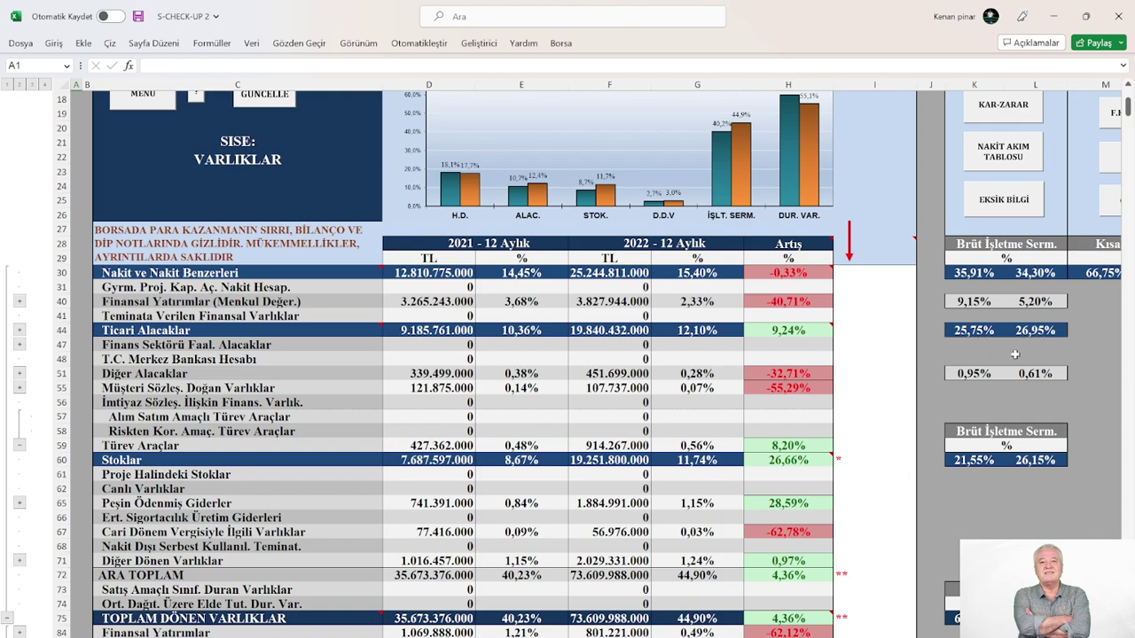
scroll(837, 486, "down", 3)
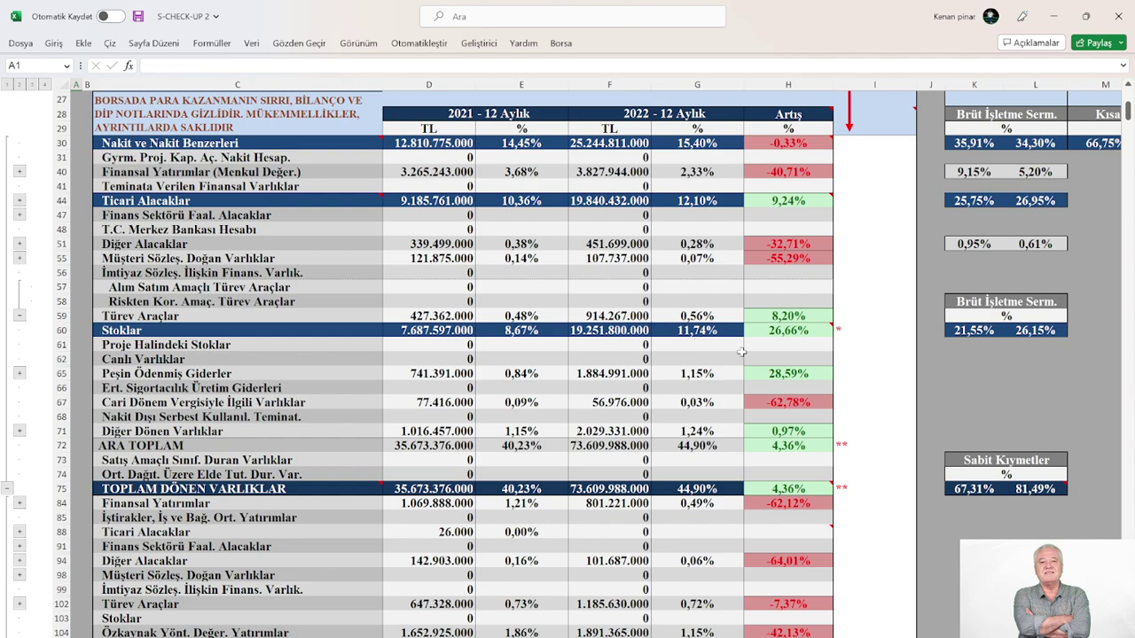
Examine the changes in Stoklar and TOPLAM DÖNEN VARLIKLAR, and read the note on the current assets change
mouse_move(788, 339)
scroll(265, 381, "right", 1)
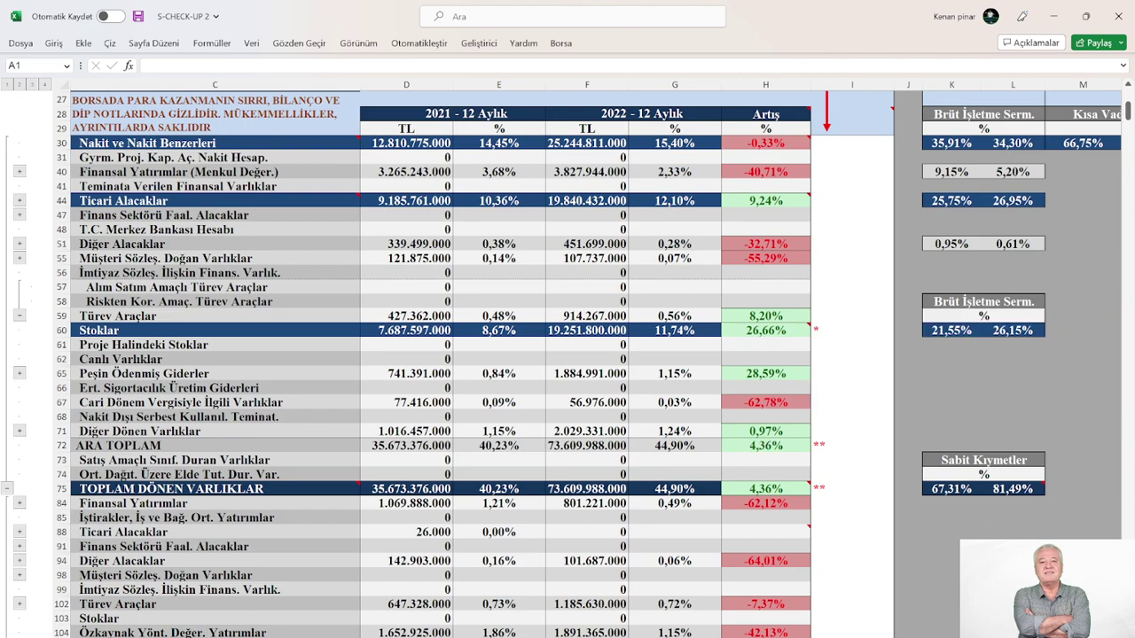
scroll(408, 492, "right", 3)
mouse_move(424, 488)
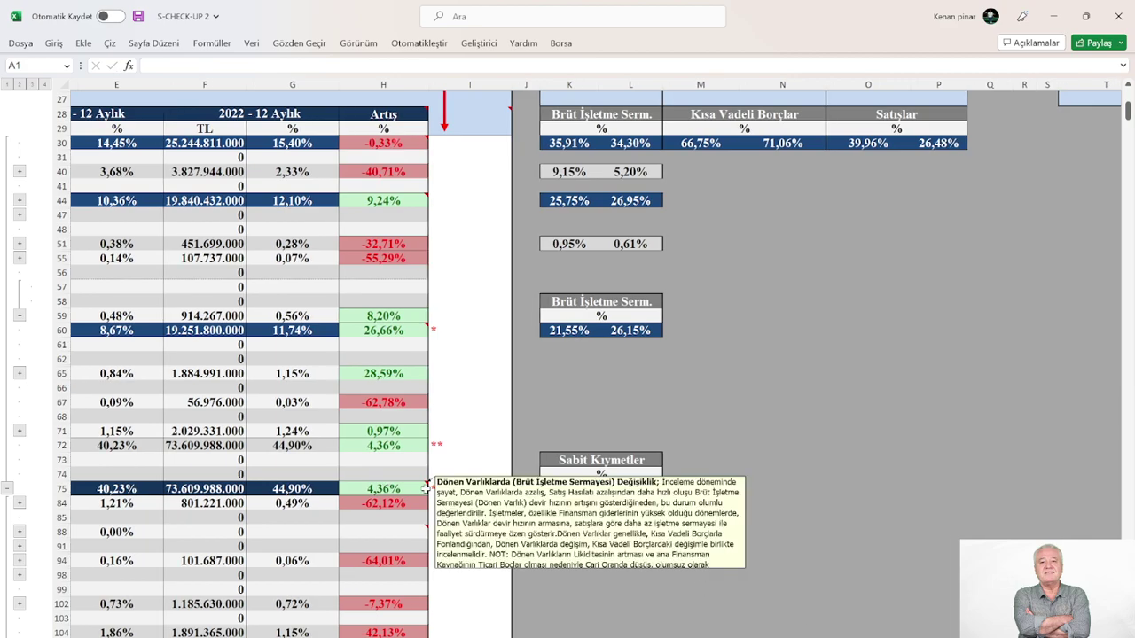
mouse_move(380, 331)
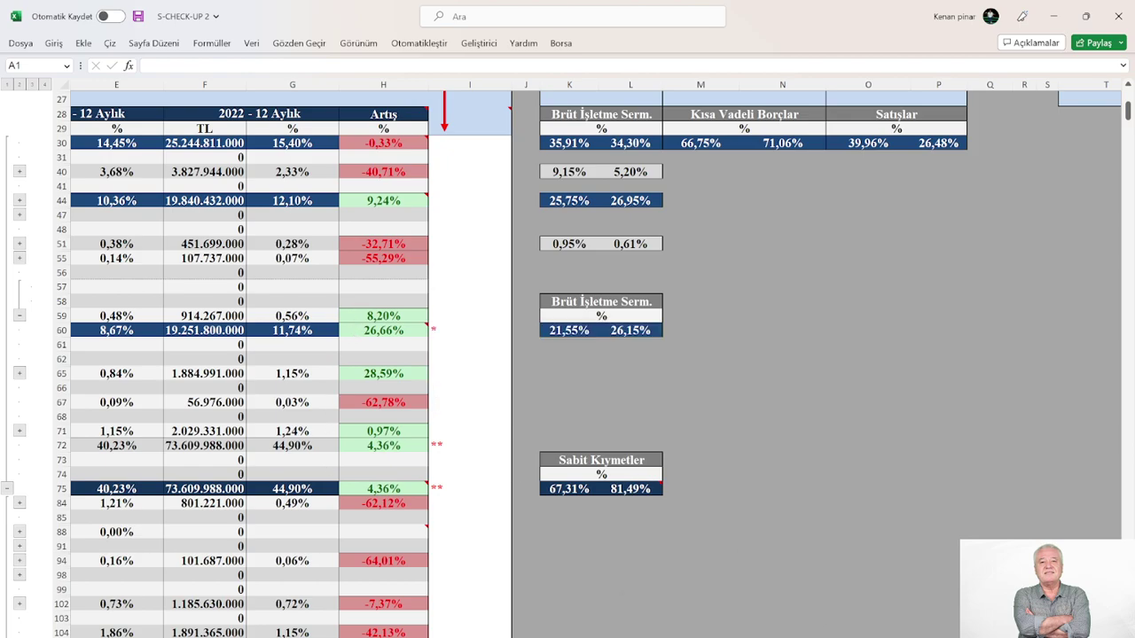
Examine the non-current asset rows from Finansal Yatırımlar down to the DURAN VARLIK /ÖZKAYNAK ratio
scroll(348, 454, "left", 5)
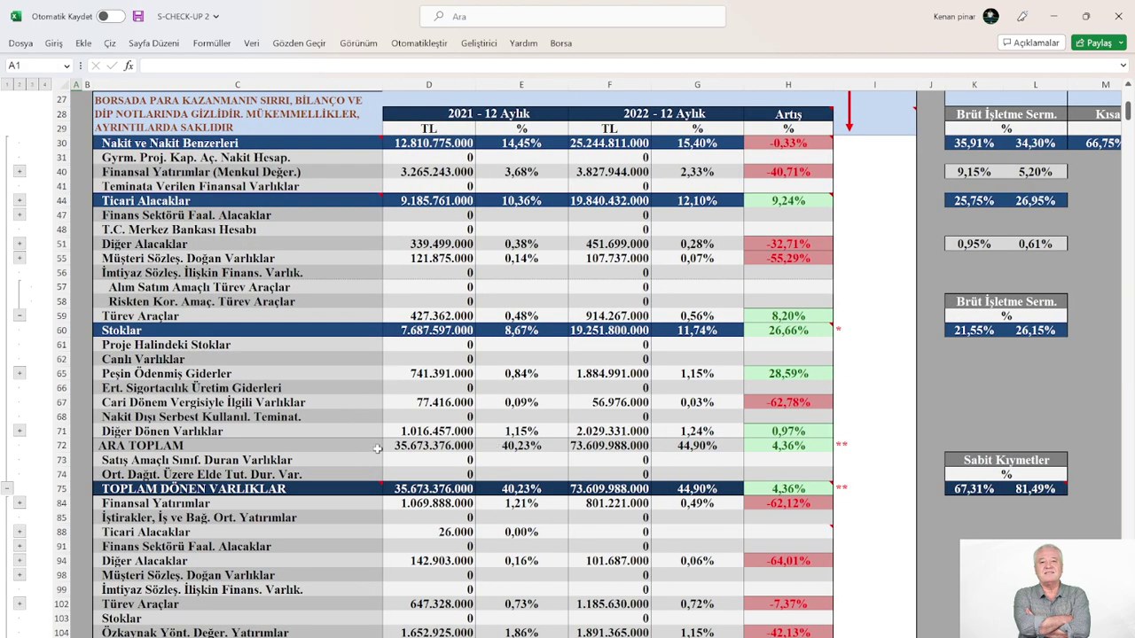
scroll(381, 448, "down", 4)
scroll(386, 446, "down", 5)
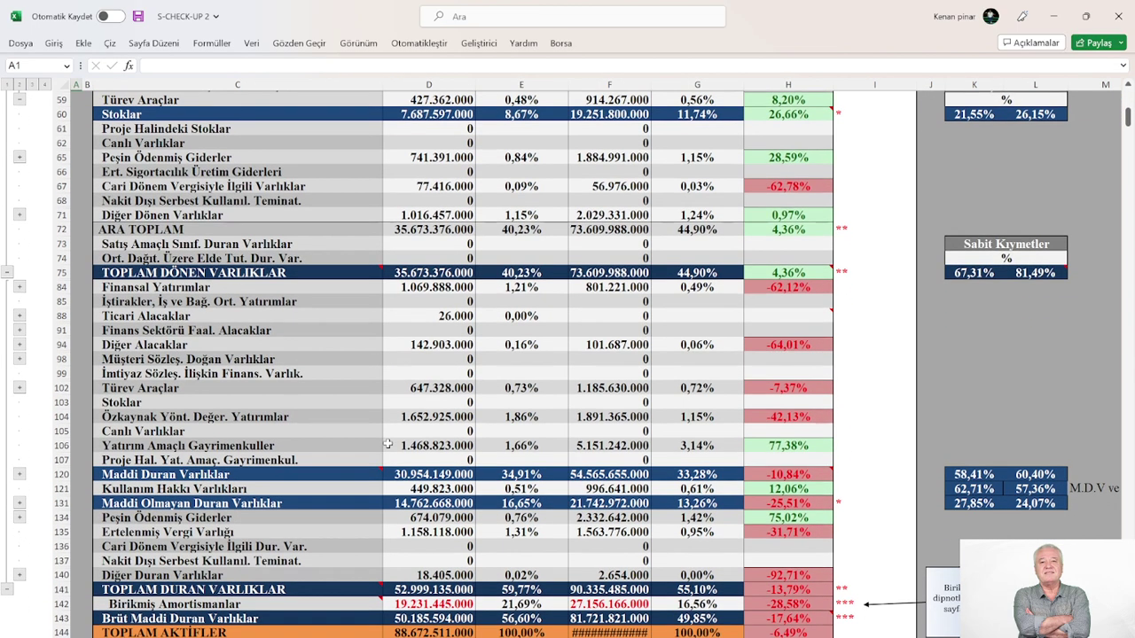
scroll(388, 439, "down", 1)
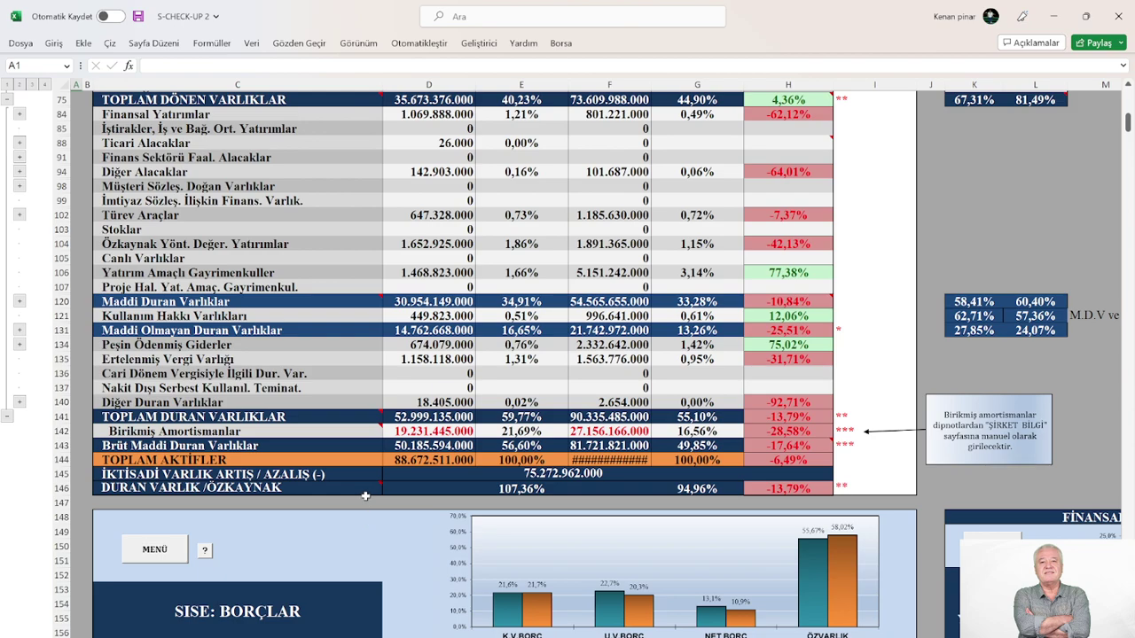
mouse_move(364, 488)
Examine the SISE BORÇLAR table from short-term financial debts down to TOPLAM PASİFLER
scroll(606, 484, "down", 12)
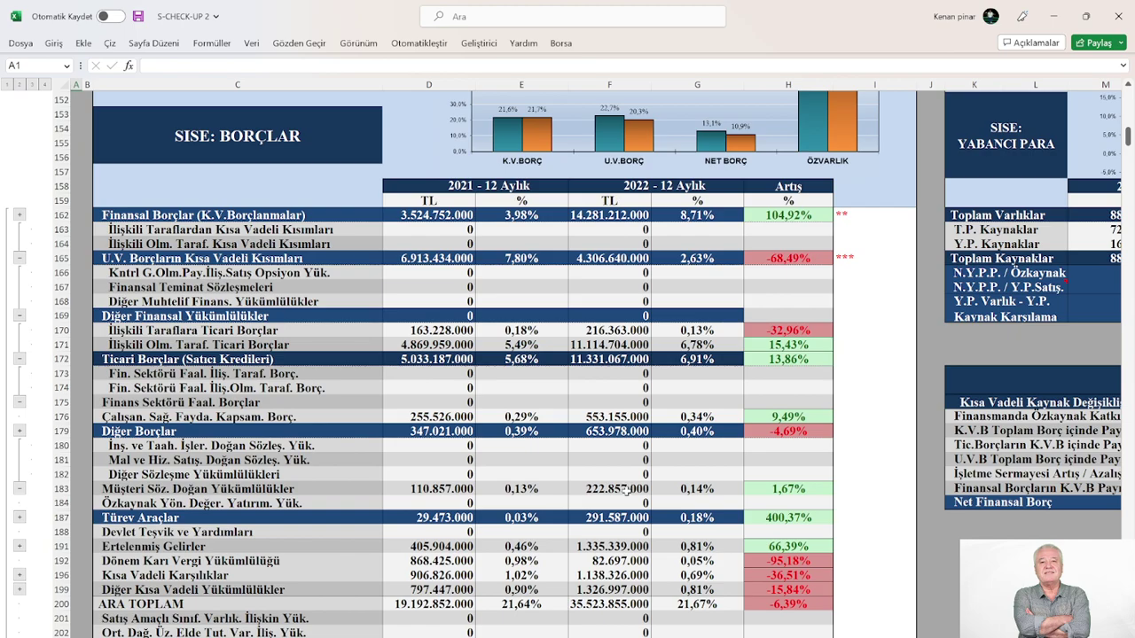
scroll(624, 491, "down", 4)
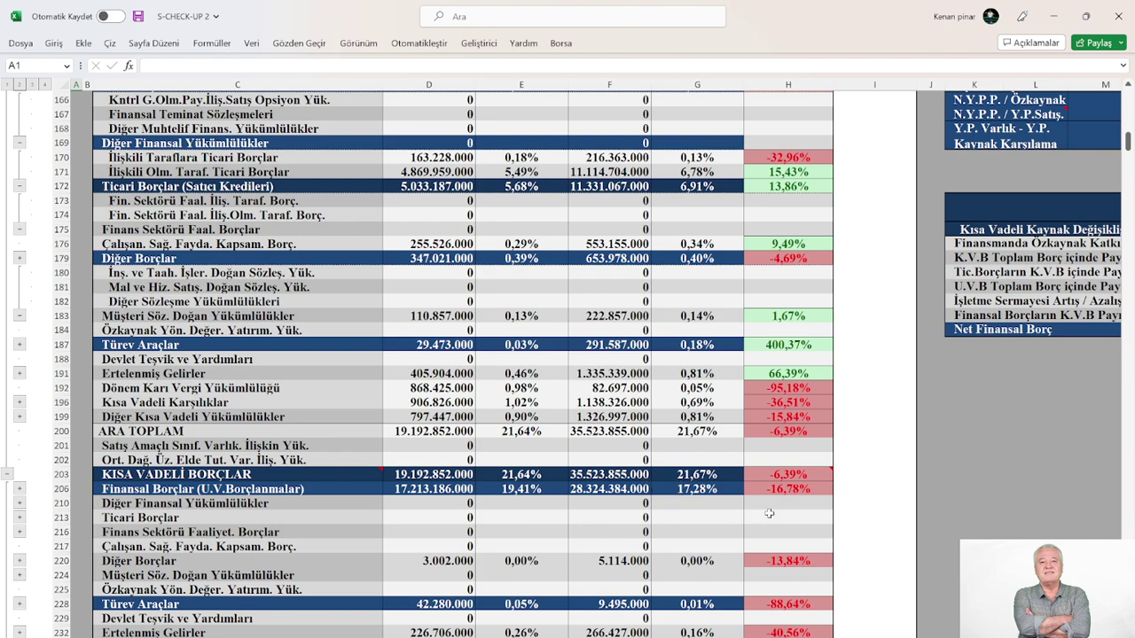
mouse_move(792, 477)
scroll(577, 511, "down", 6)
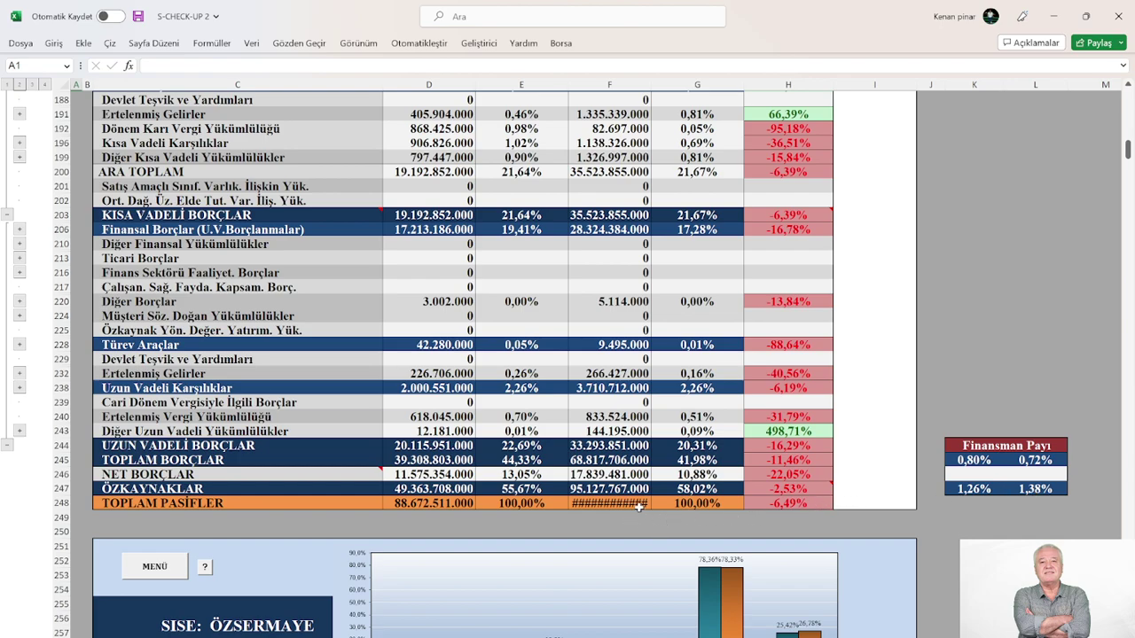
scroll(663, 528, "up", 3)
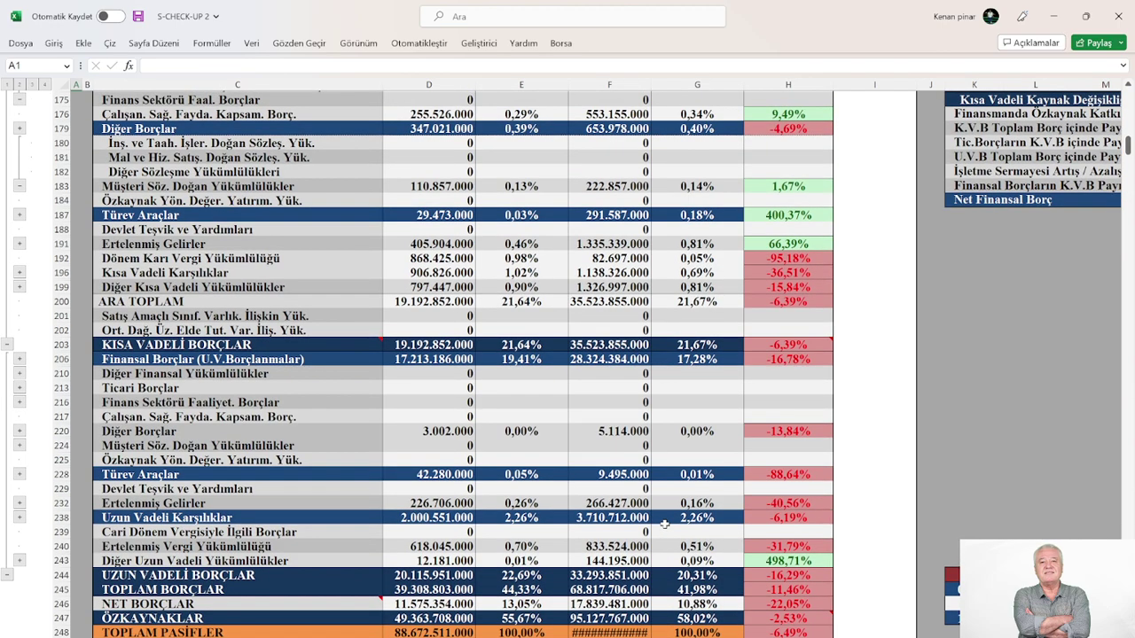
scroll(663, 524, "up", 6)
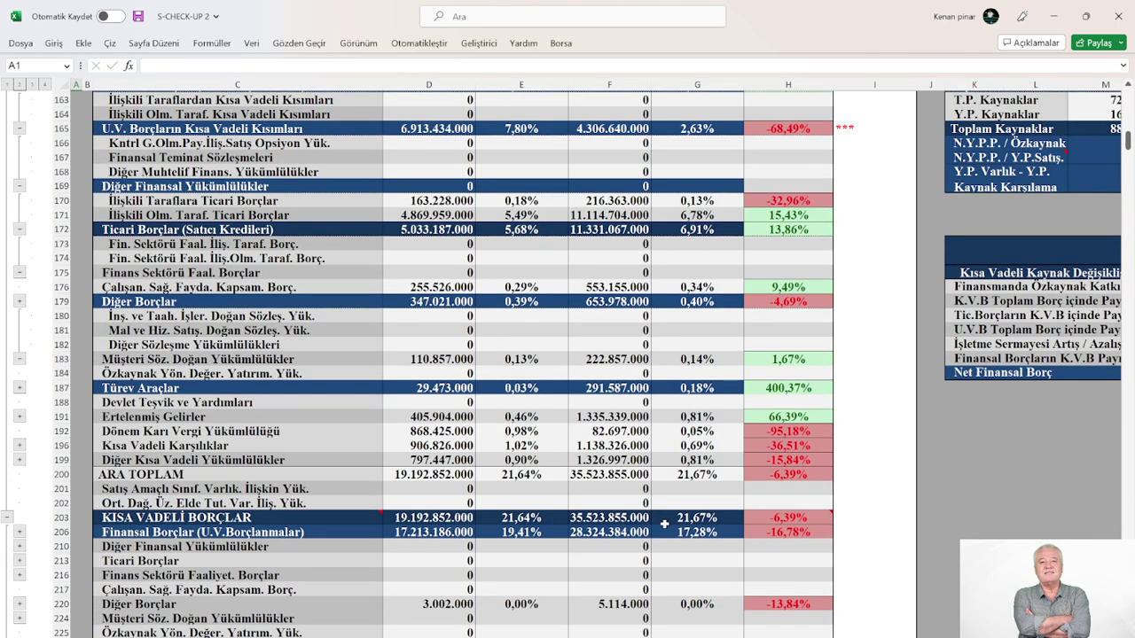
Compare the financial, trade and other debt items that make up KISA VADELİ BORÇLAR with the long-term debts
scroll(664, 524, "down", 1)
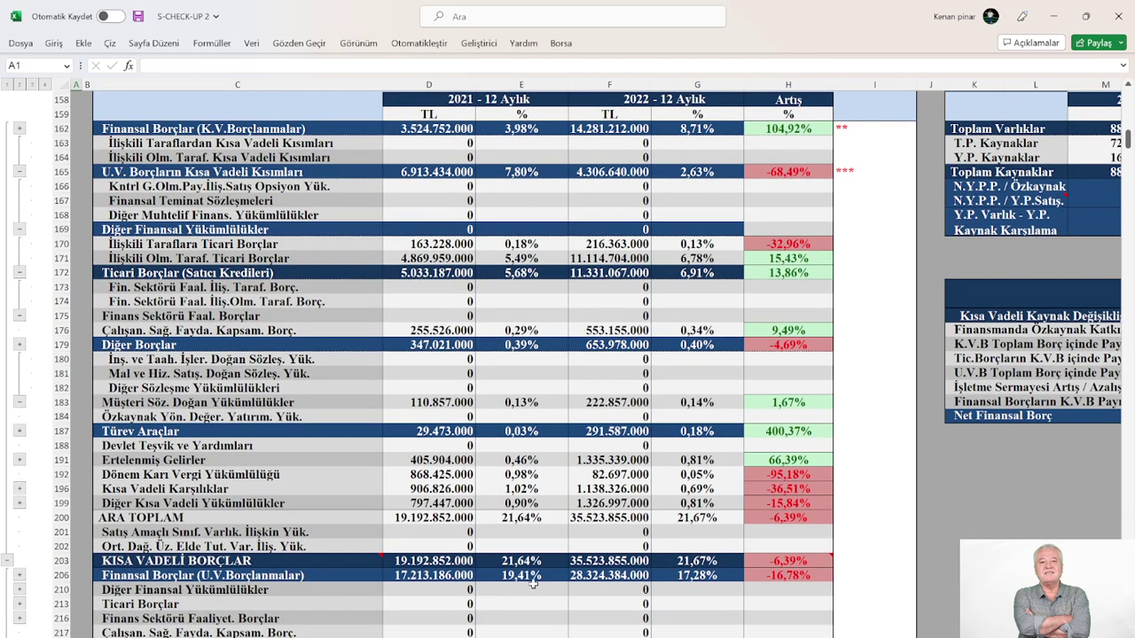
scroll(641, 561, "up", 2)
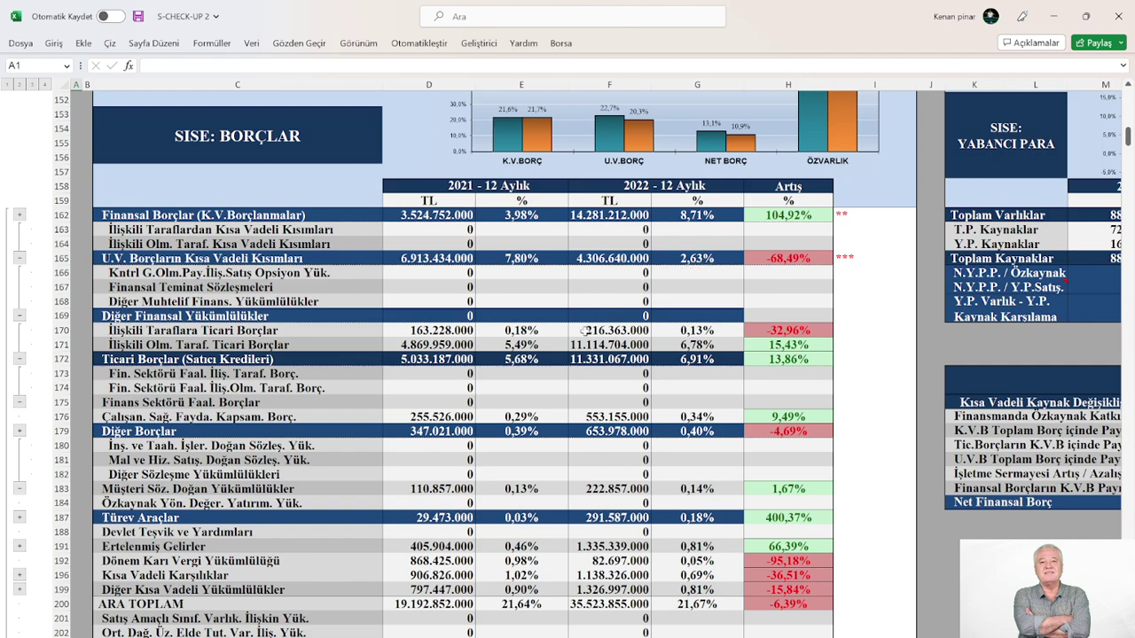
scroll(568, 347, "down", 1)
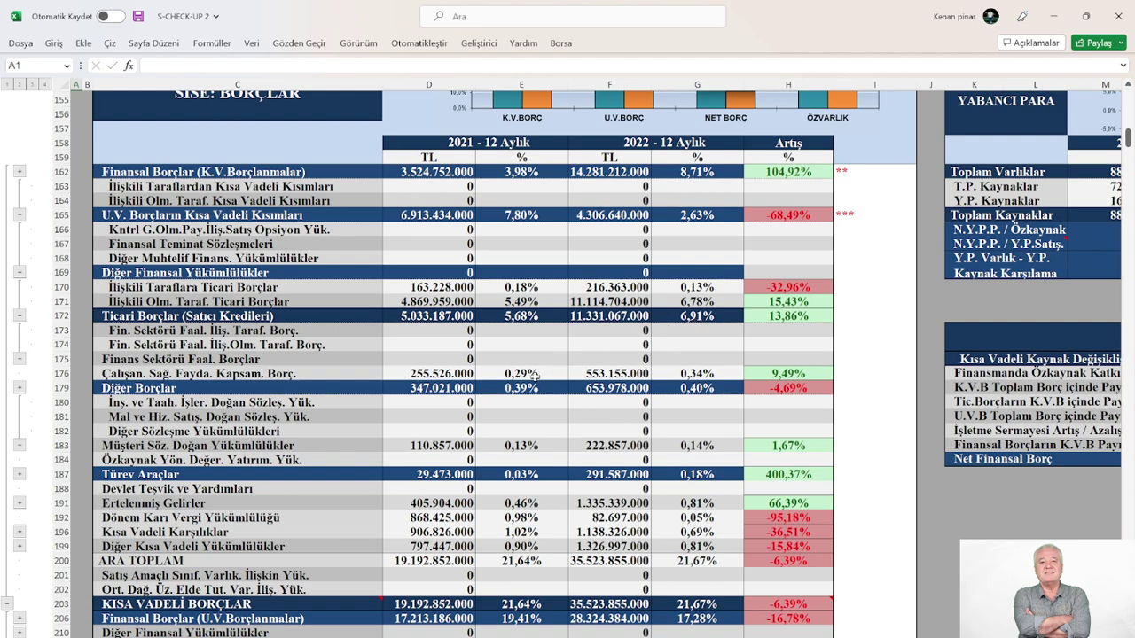
scroll(535, 376, "down", 3)
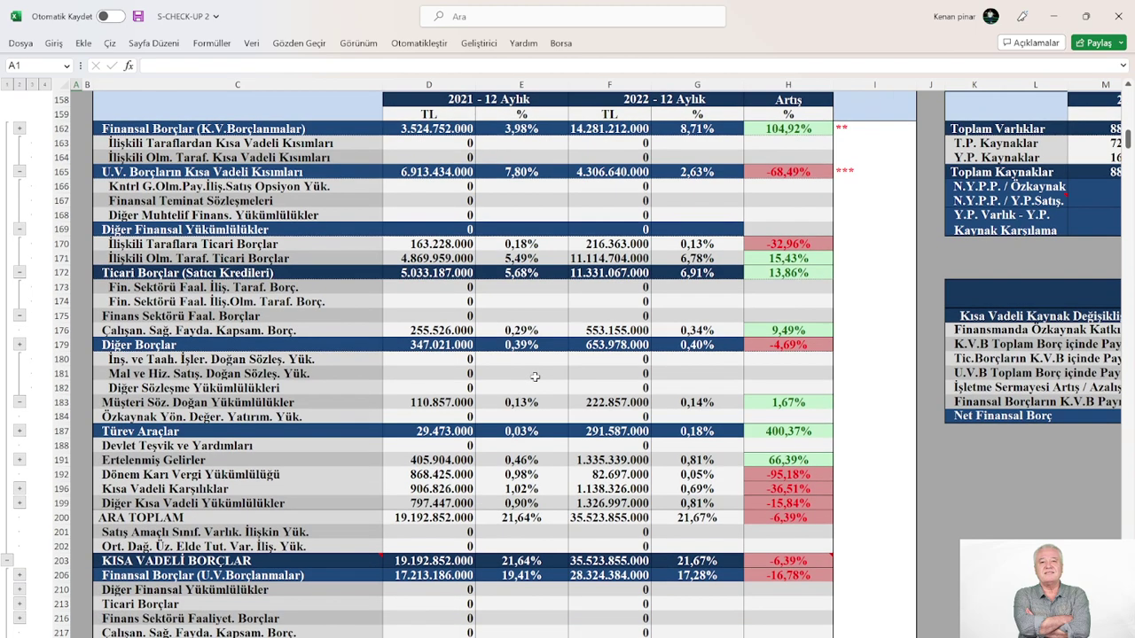
scroll(546, 465, "up", 1)
mouse_move(281, 560)
scroll(562, 504, "down", 1)
scroll(563, 504, "down", 4)
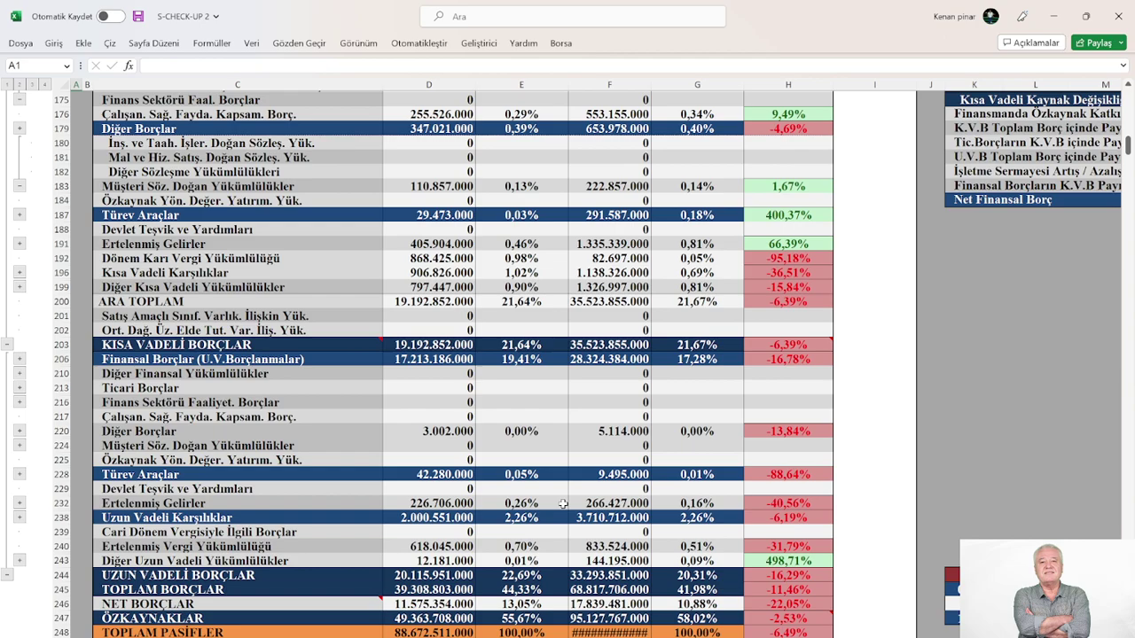
Read the short-term debt, long-term debt and equity bars in the chart above the SISE BORÇLAR table
scroll(562, 503, "up", 10)
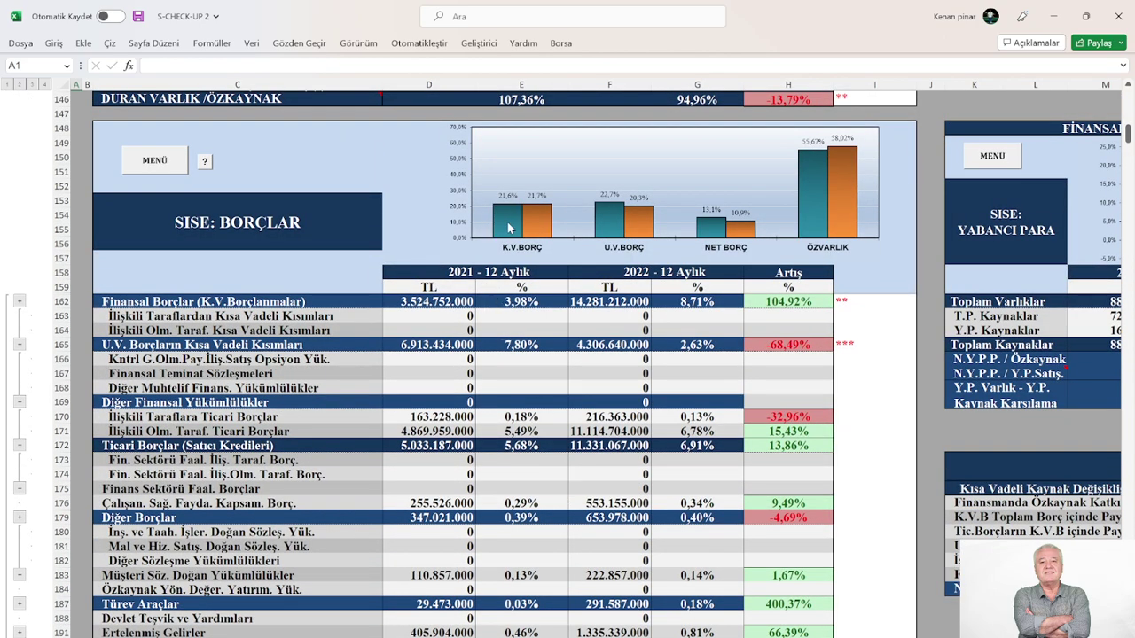
mouse_move(546, 228)
mouse_move(637, 227)
mouse_move(810, 180)
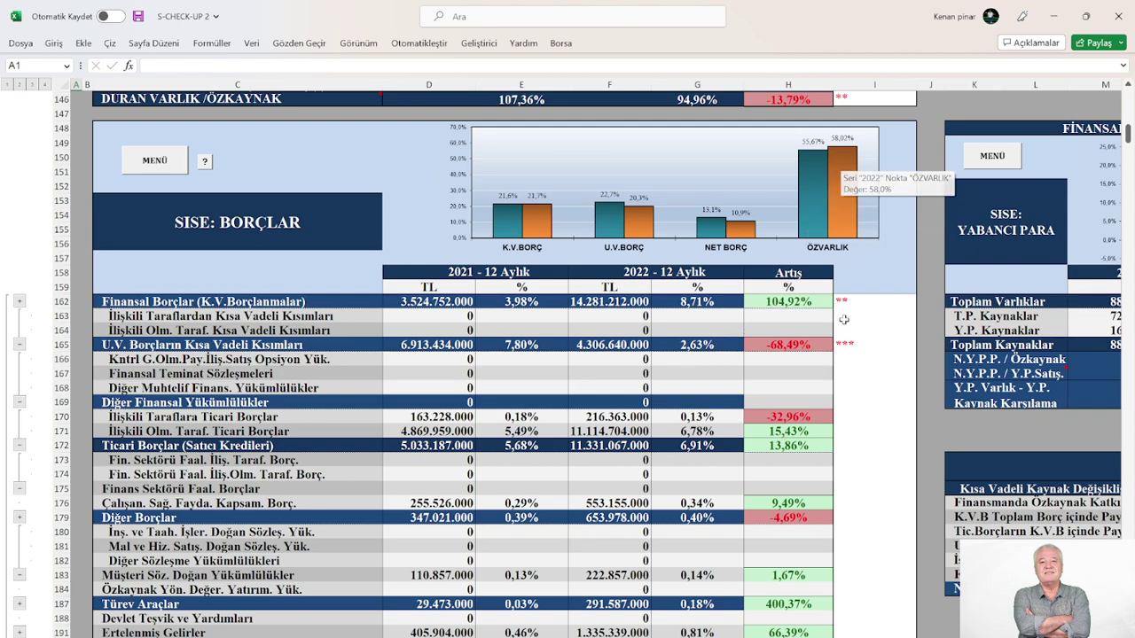
Show the SISE YABANCI PARA risk table and the FİNANSMAN KAYNAKLARINDA DEĞİŞİKLİK table beside the debts table
scroll(567, 354, "right", 5)
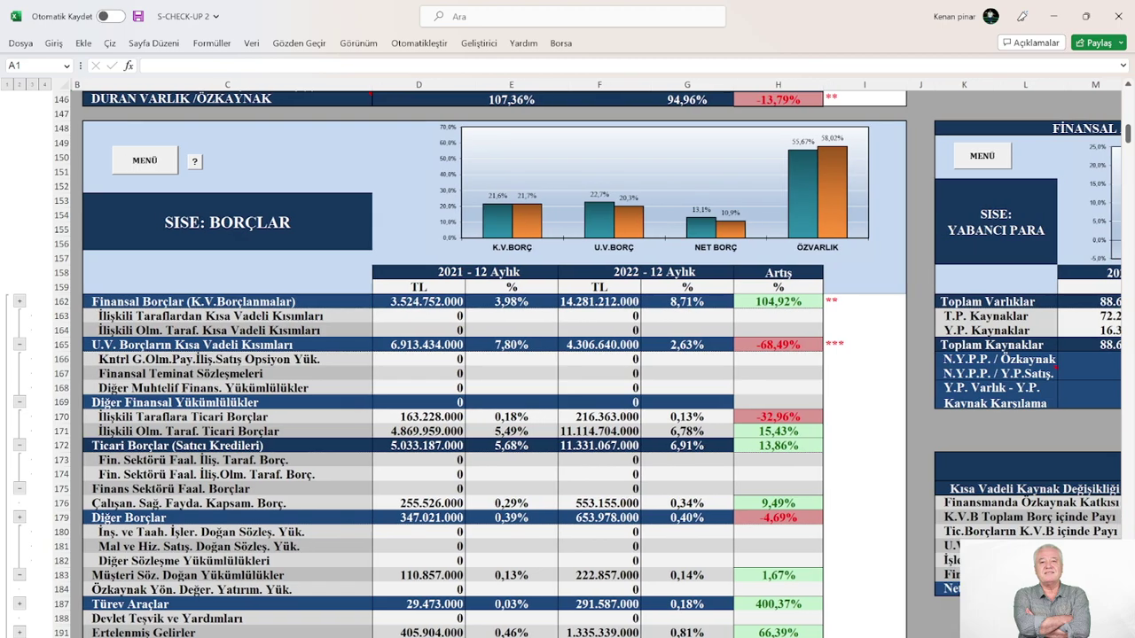
scroll(758, 562, "right", 3)
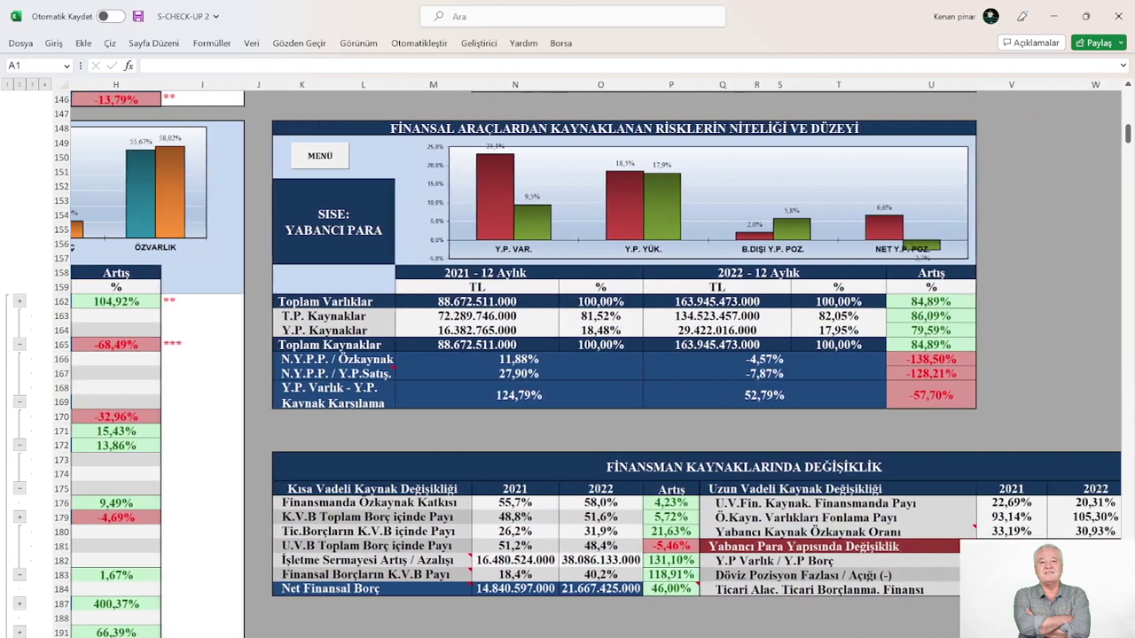
Review the YABANCI PARA position table, the SISE foreign currency risk ratios and the FİNANSMAN KAYNAKLARINDA DEĞİŞİKLİK table
scroll(758, 562, "up", 4)
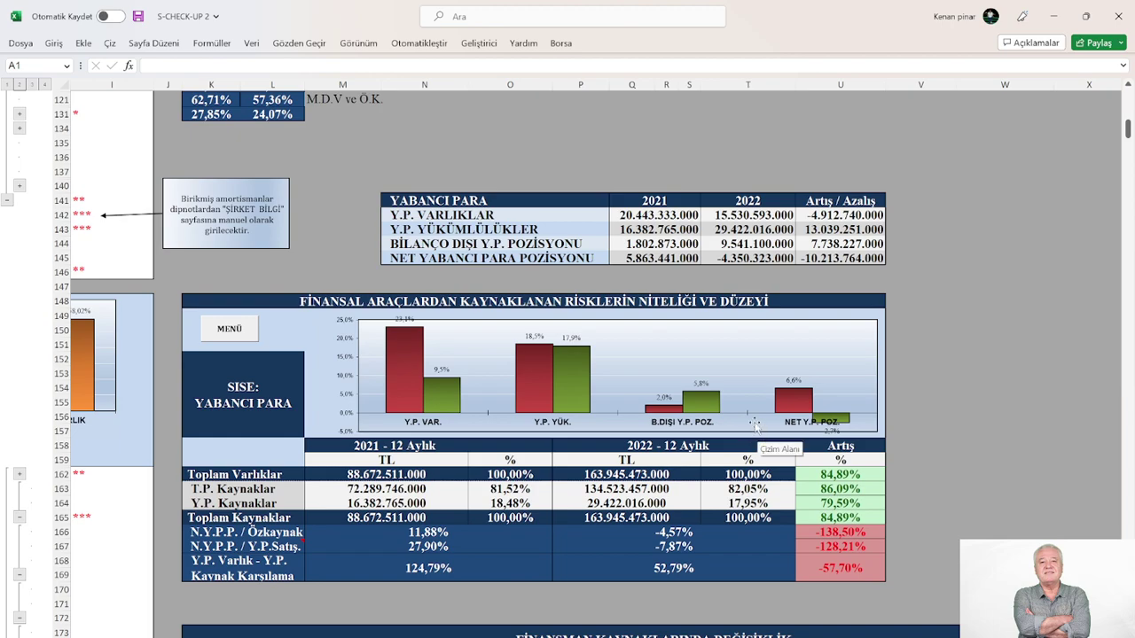
scroll(753, 421, "down", 3)
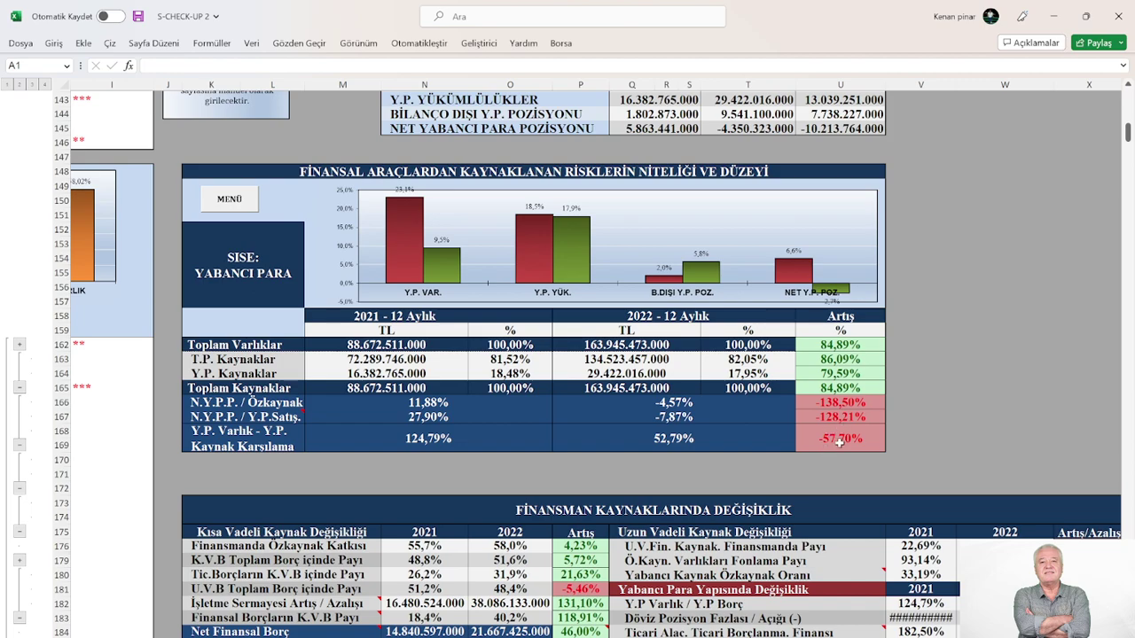
scroll(837, 441, "down", 3)
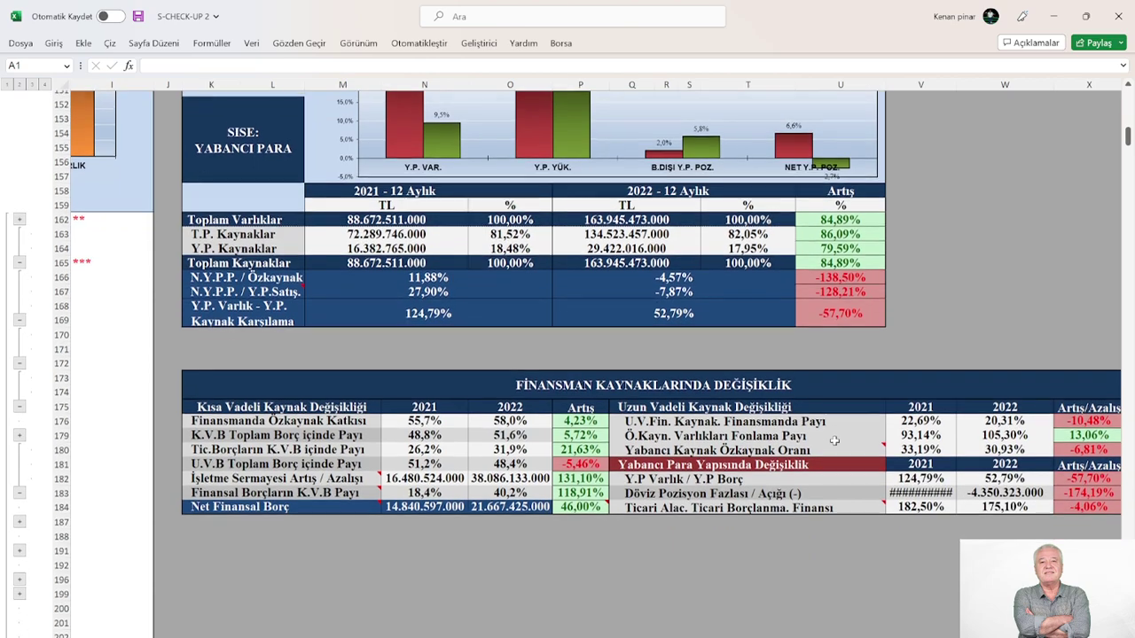
scroll(832, 440, "down", 1)
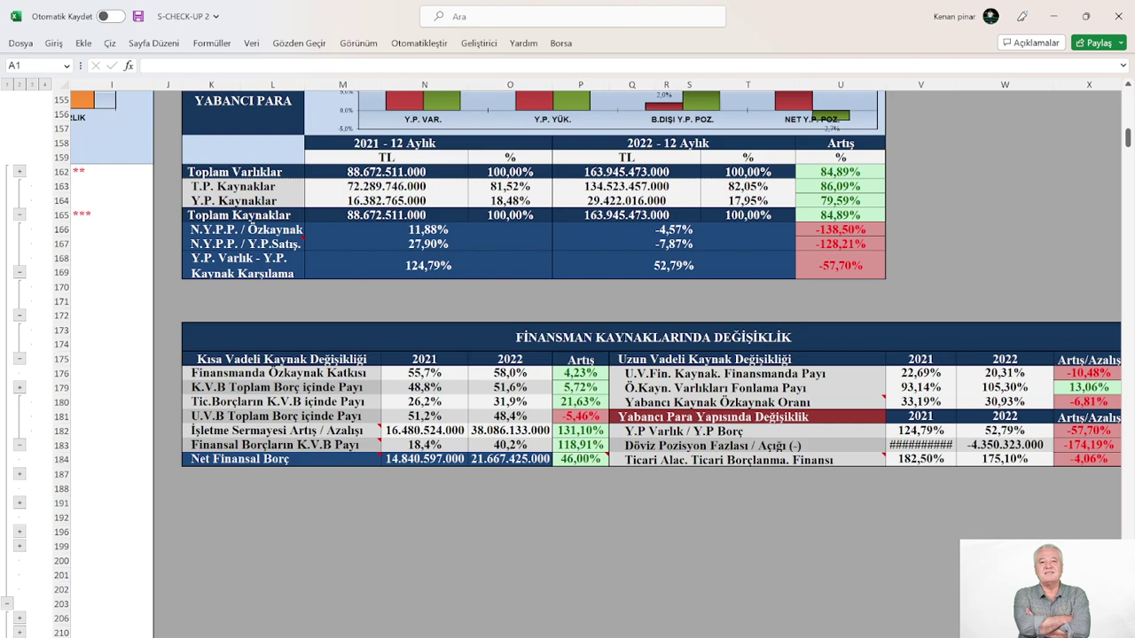
Show the SISE ÖZSERMAYE chart and table located below the debts table's TOPLAM PASİFLER row
scroll(595, 359, "left", 5)
scroll(558, 615, "down", 7)
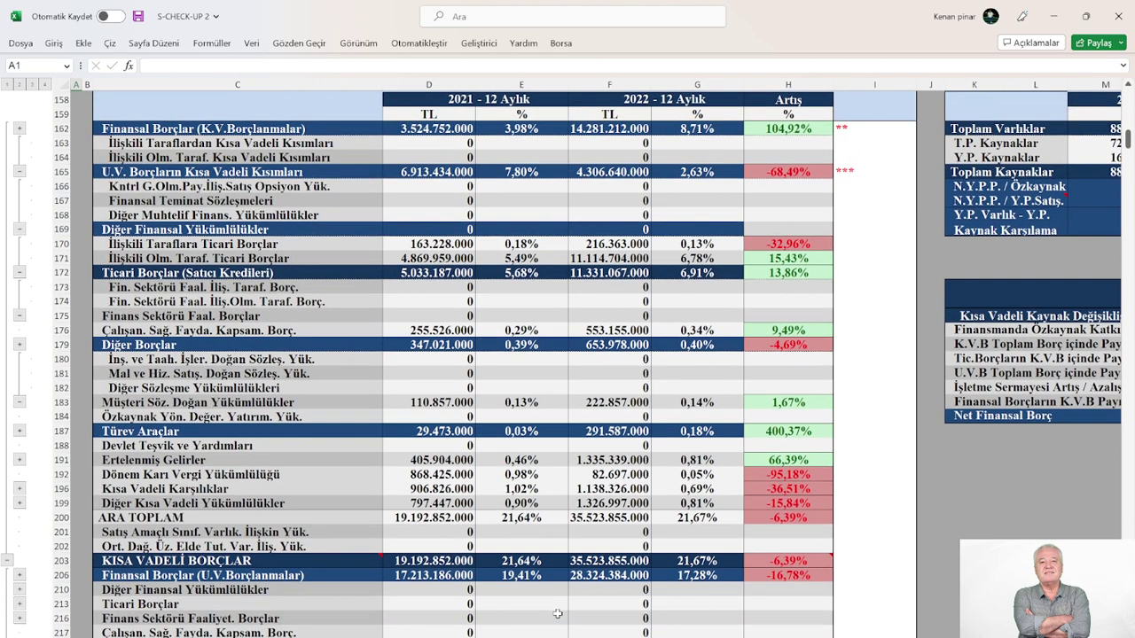
scroll(560, 605, "down", 7)
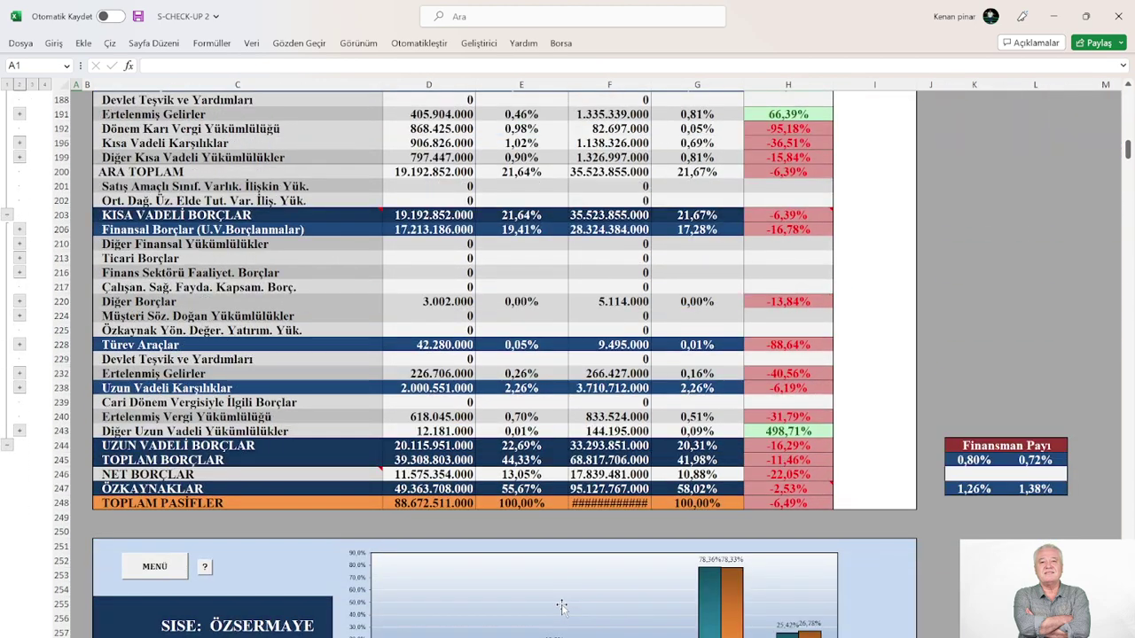
scroll(562, 600, "down", 1)
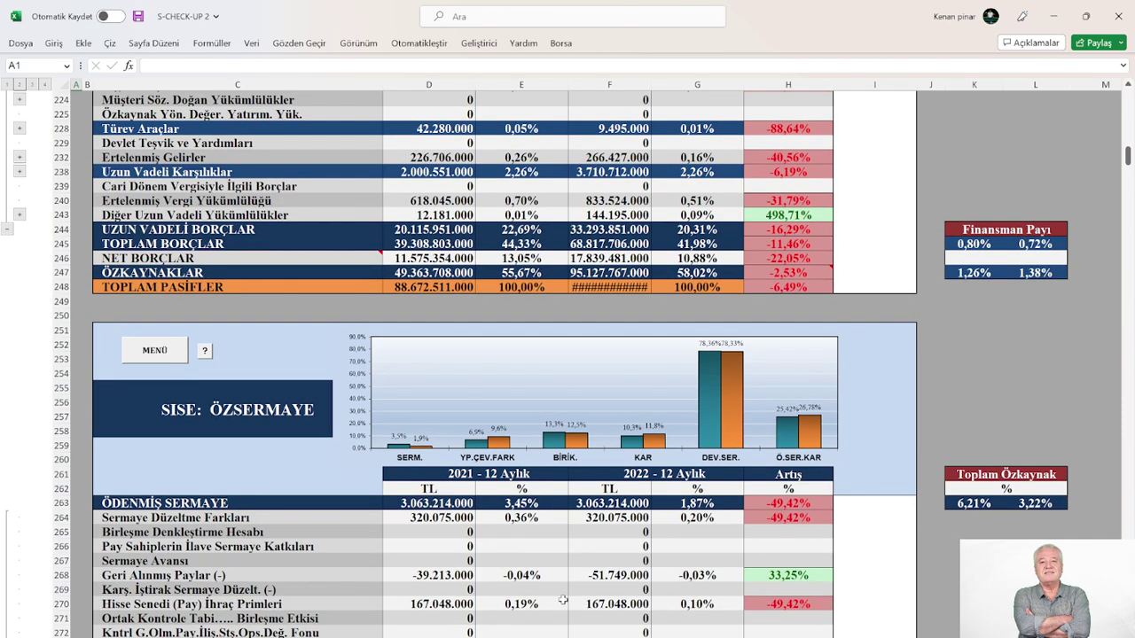
Examine the ÖZSERMAYE chart and the equity items from ÖDENMİŞ SERMAYE down to TOPLAM ÖZKAYNAKLAR and the BİLANÇO DENGESİ check
scroll(562, 600, "down", 1)
scroll(562, 601, "down", 3)
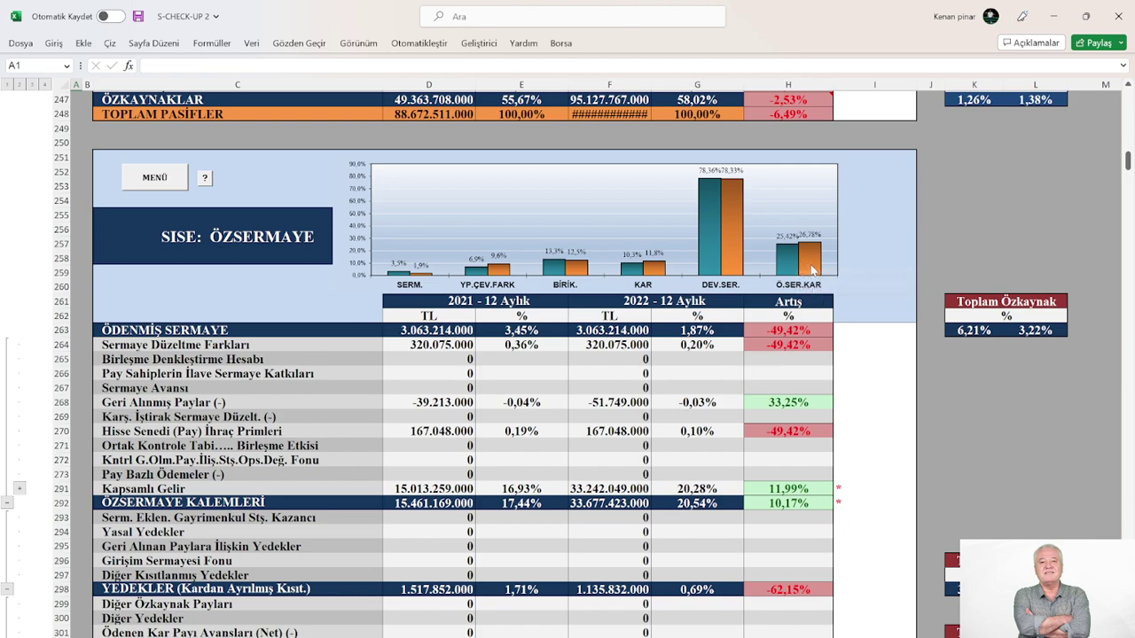
scroll(607, 450, "down", 1)
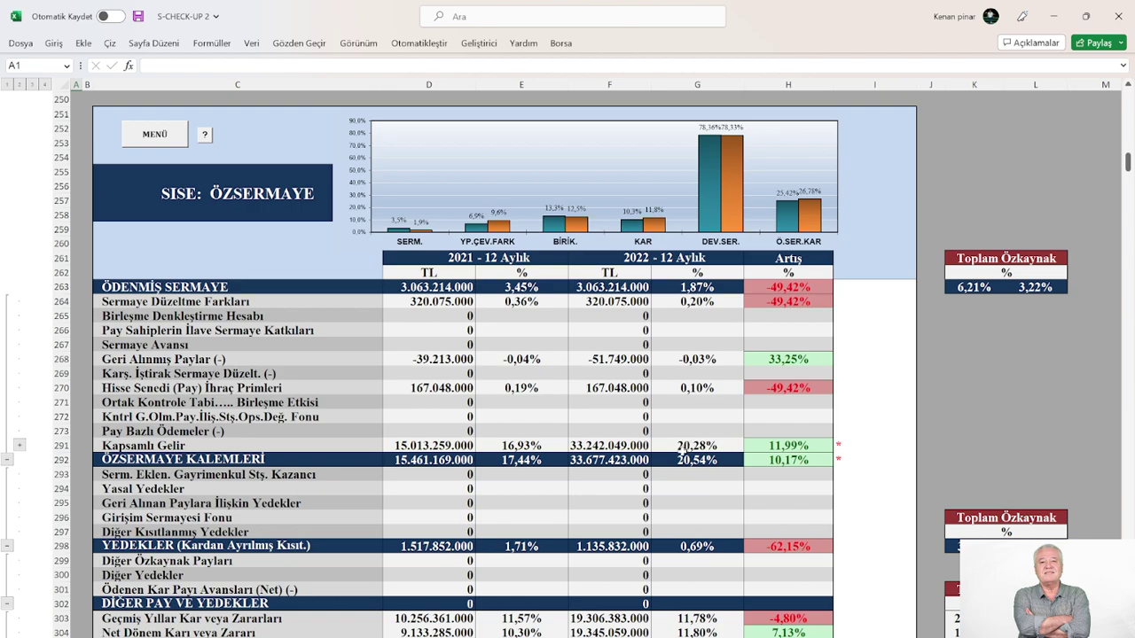
scroll(681, 452, "down", 5)
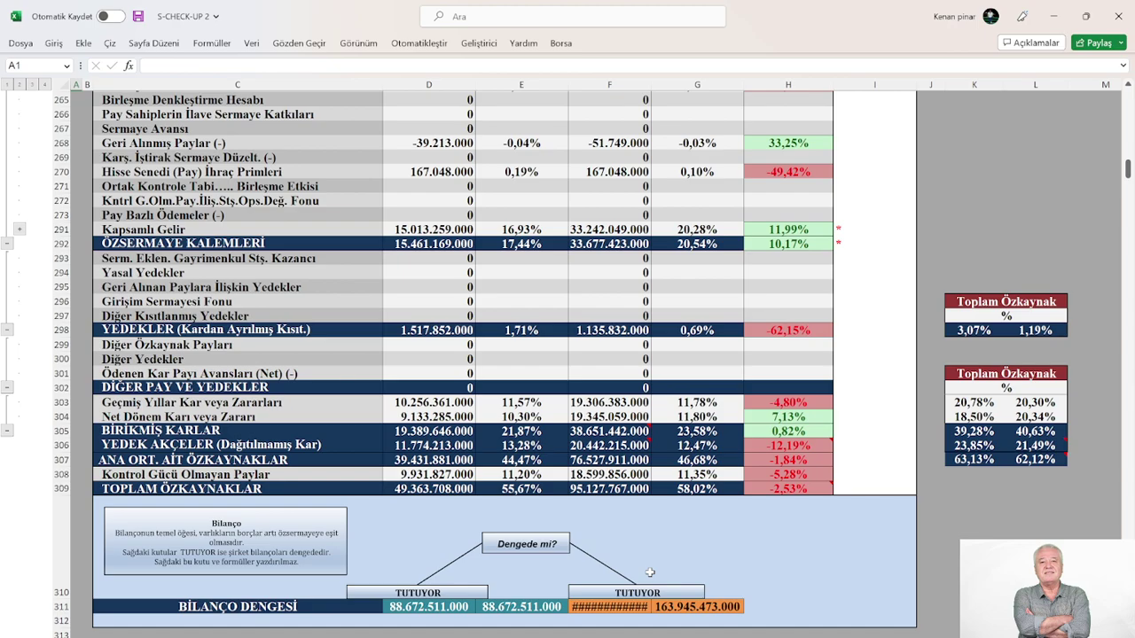
Return to the workbook's main menu and open the O.K.O. analysis, ORTAK KARLILIĞININ OLUŞUMU
scroll(650, 575, "up", 2)
scroll(645, 574, "up", 6)
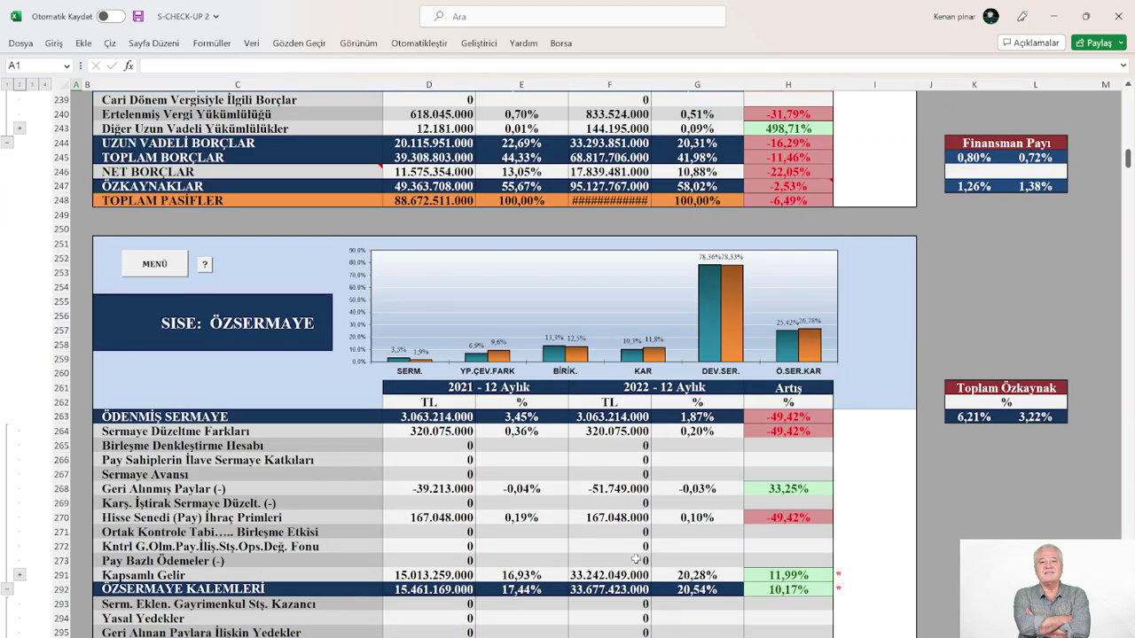
left_click(154, 264)
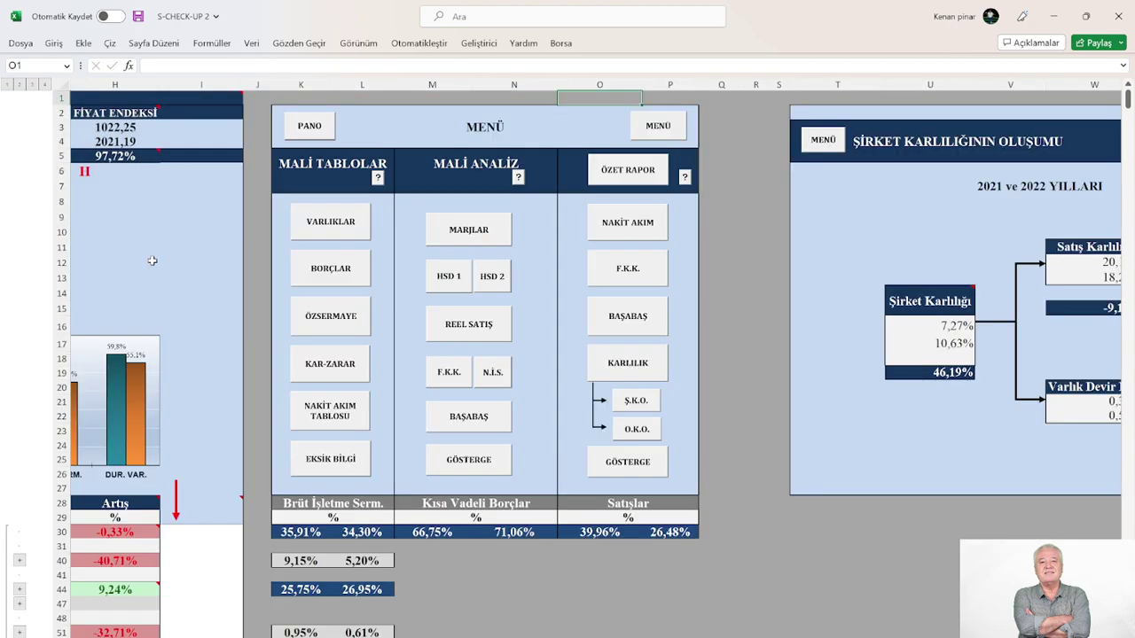
left_click(634, 431)
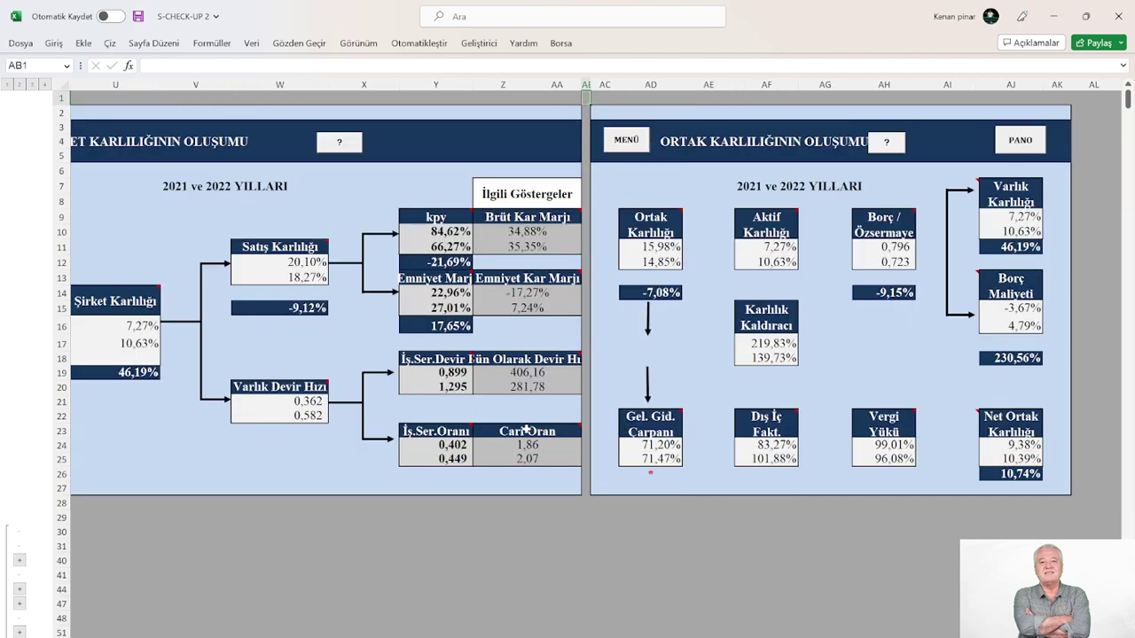